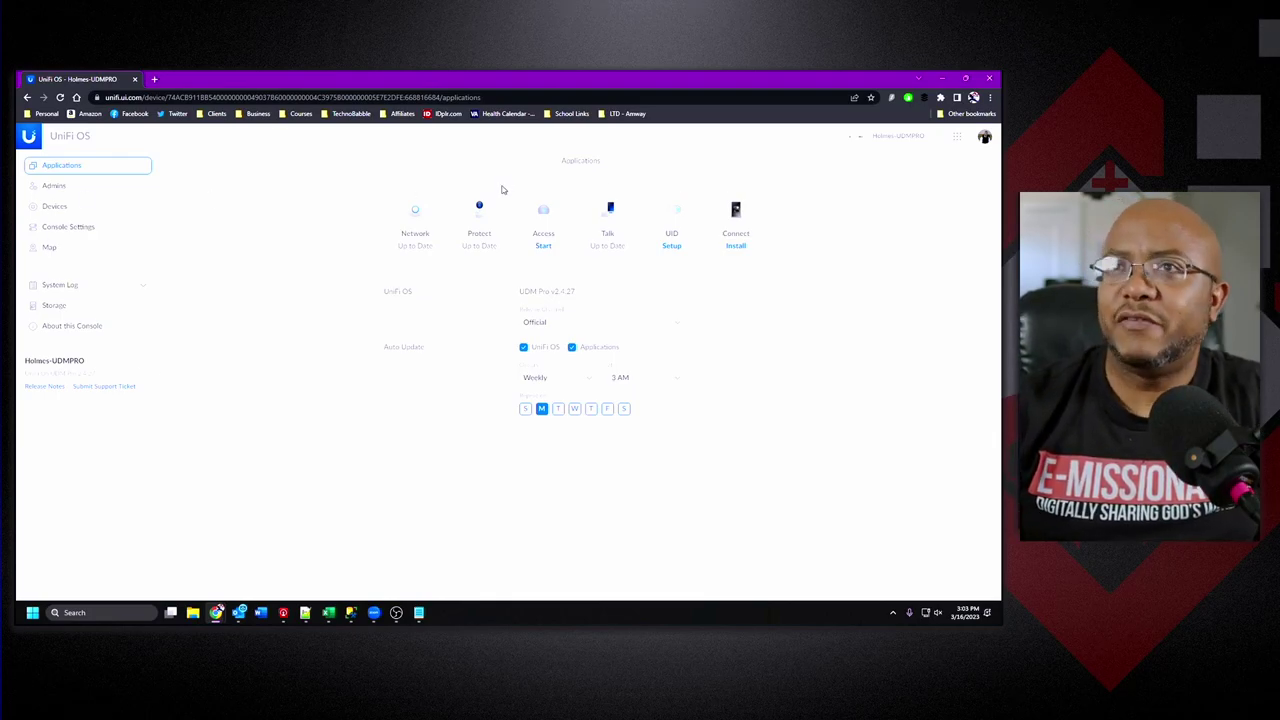
# Start a new console user with the Viewer role and Local Access Only account type.
pyautogui.click(956, 141)
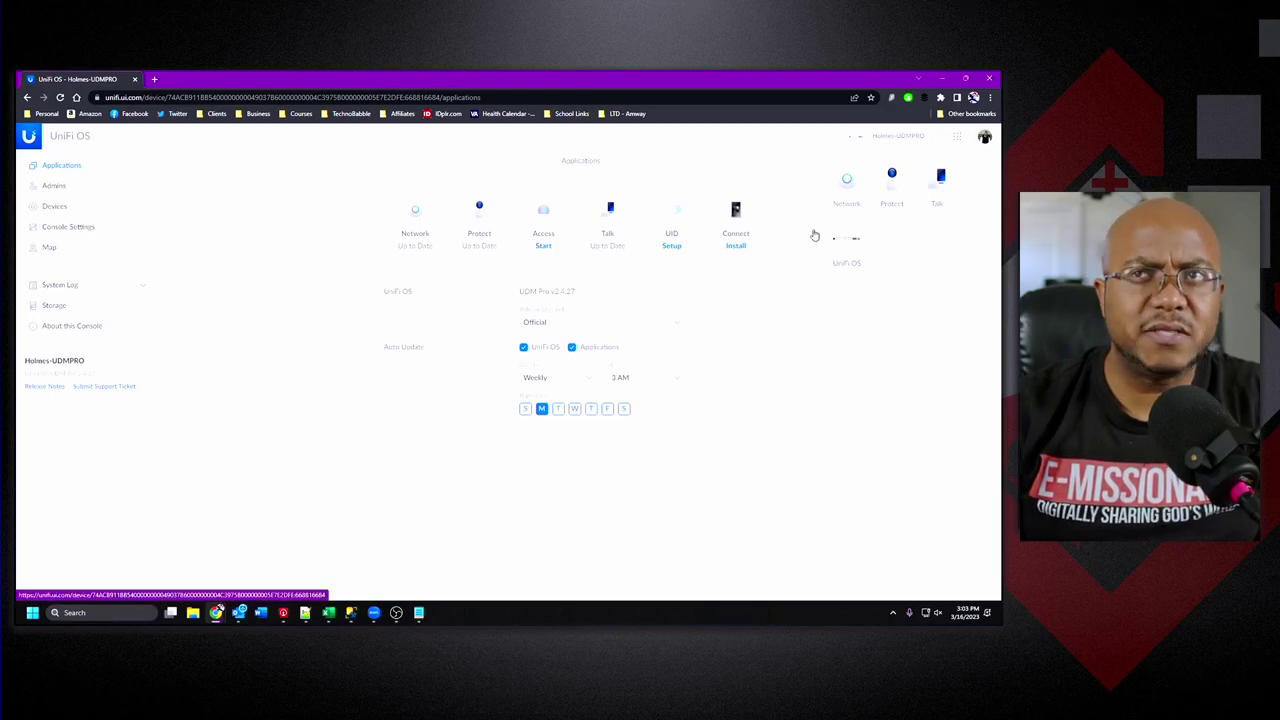
pyautogui.click(277, 413)
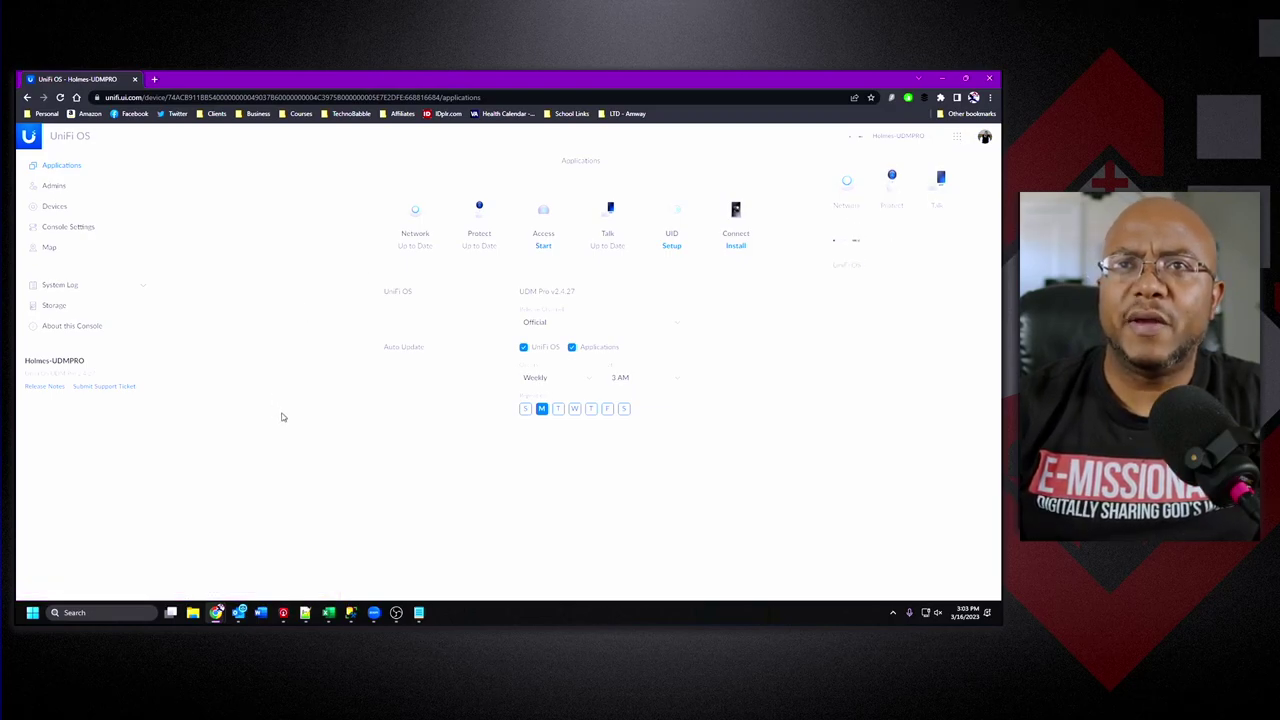
pyautogui.click(56, 187)
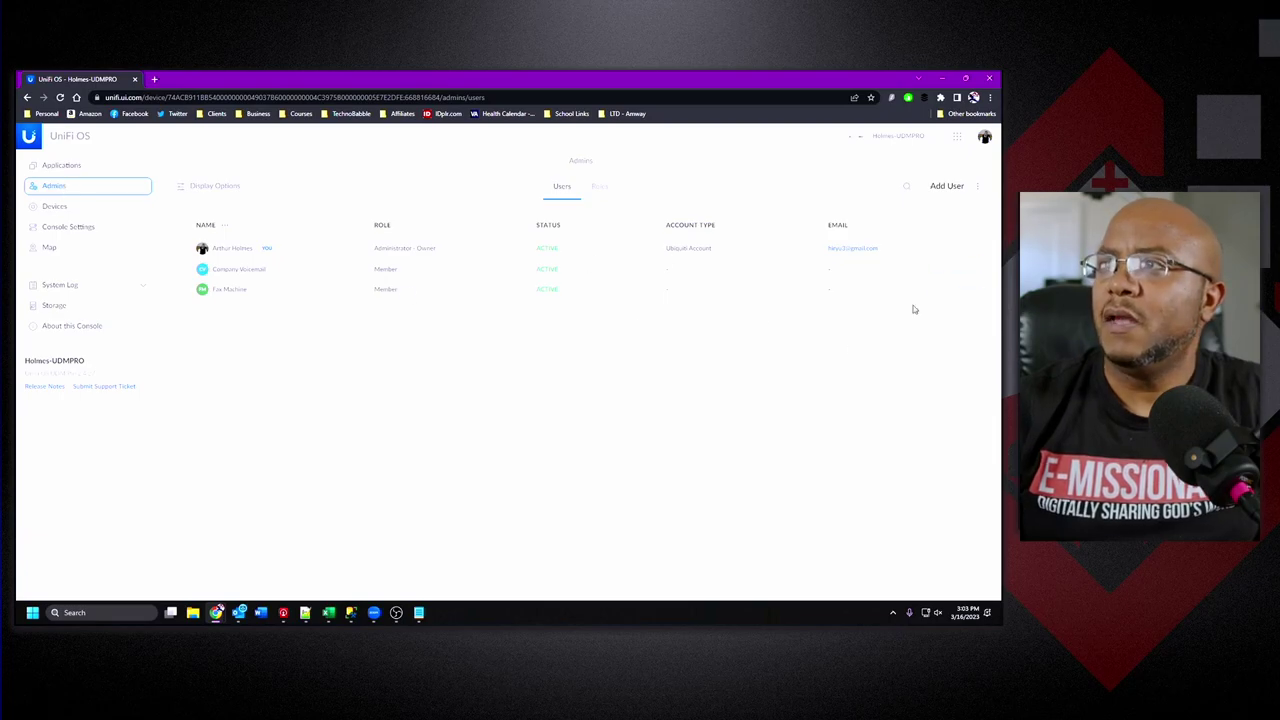
pyautogui.click(948, 188)
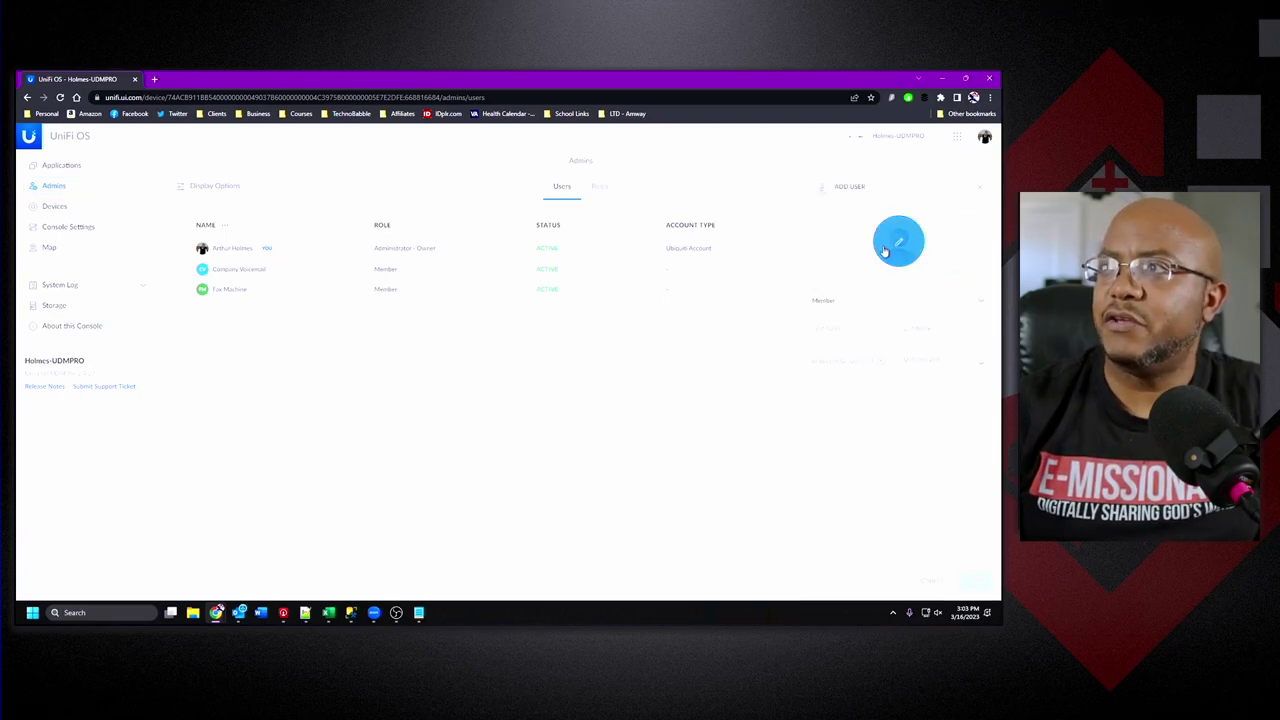
pyautogui.click(834, 304)
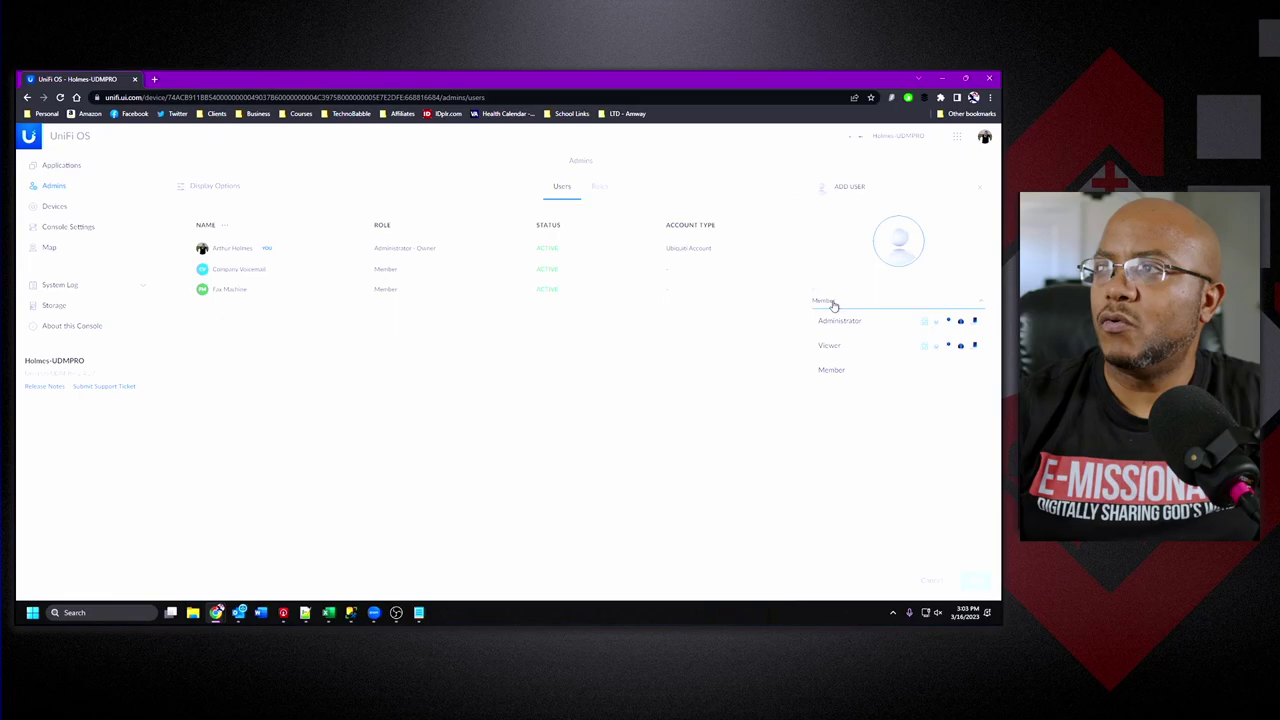
pyautogui.click(832, 346)
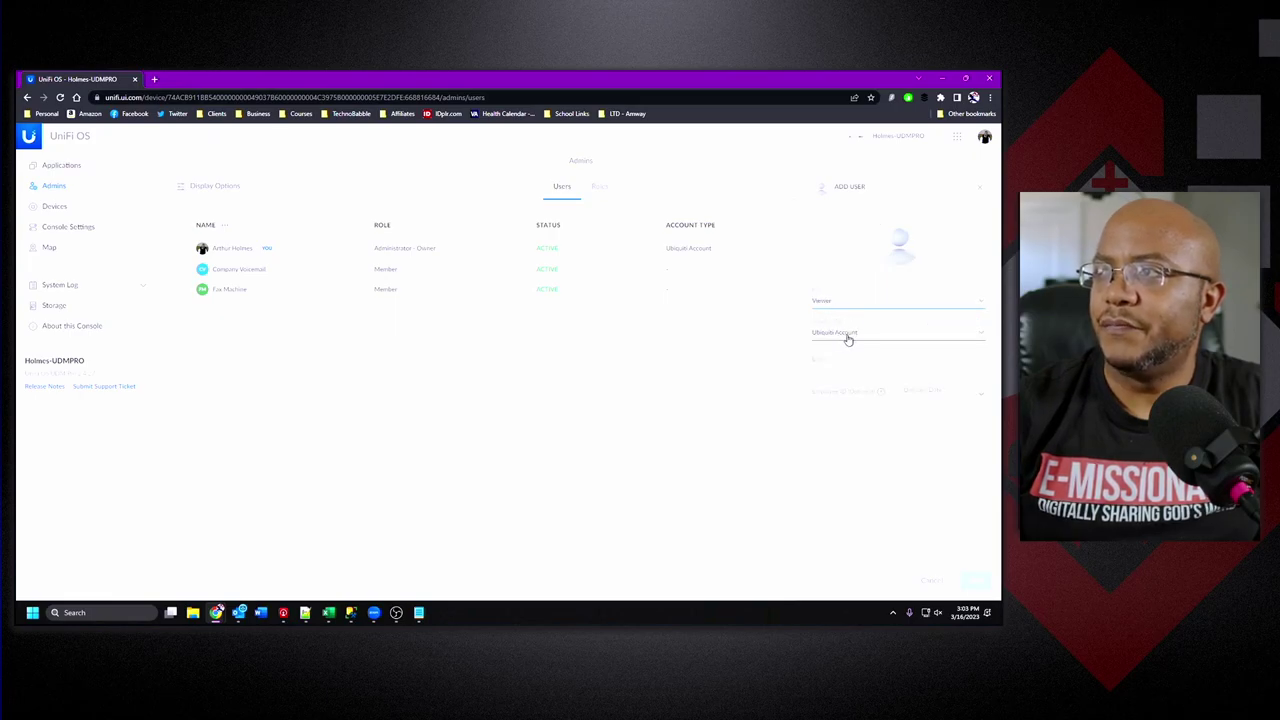
pyautogui.click(836, 336)
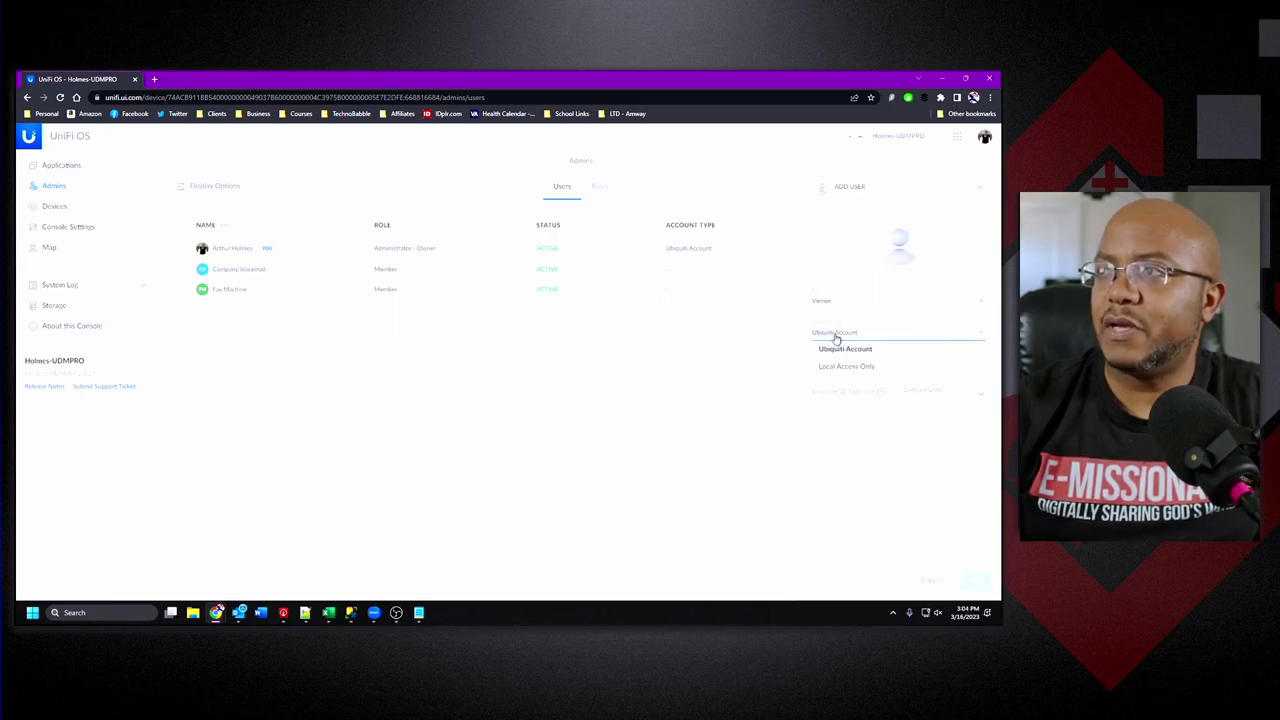
pyautogui.click(848, 368)
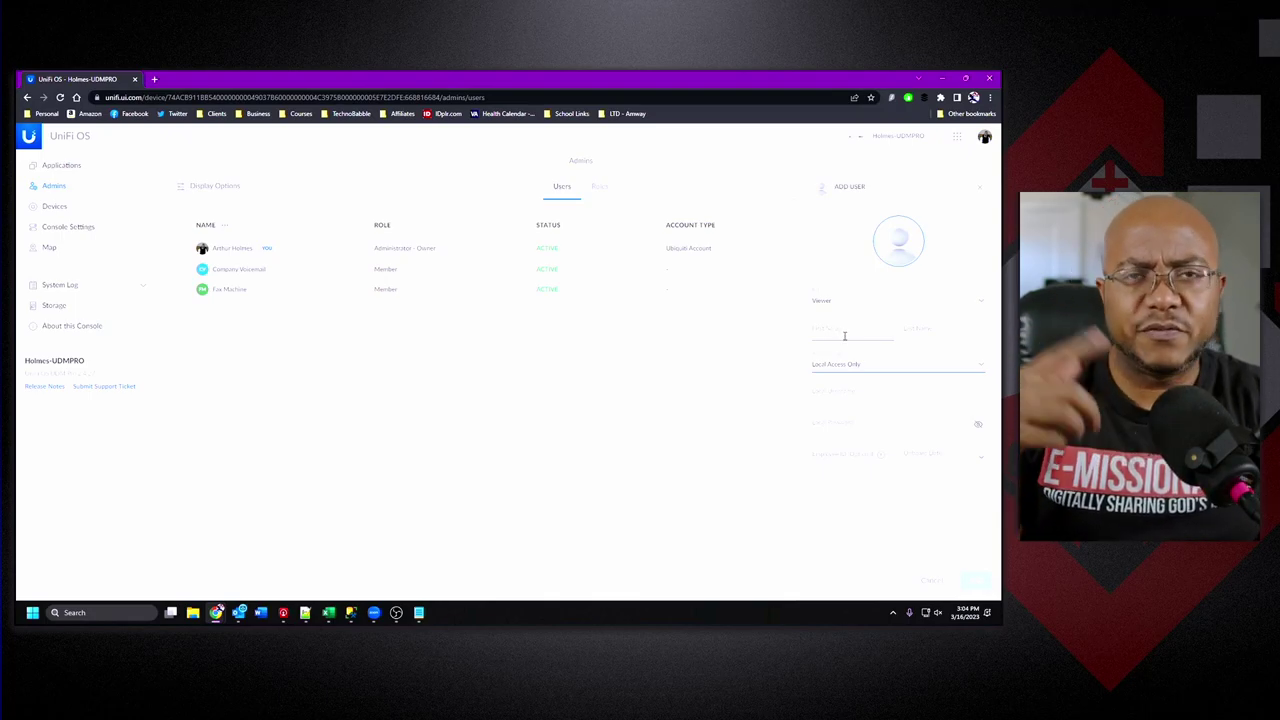
# Enter the viewer's name, username 'security' and a password, then add the user.
pyautogui.click(844, 336)
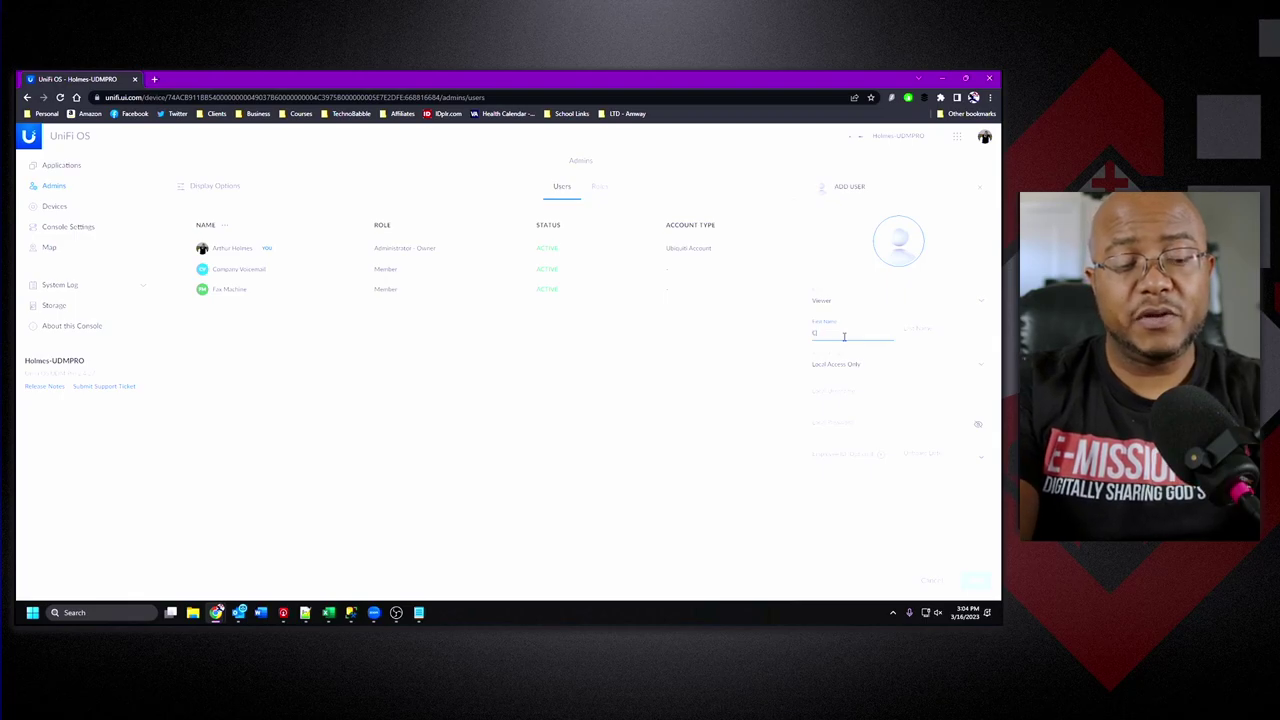
pyautogui.write('Vid')
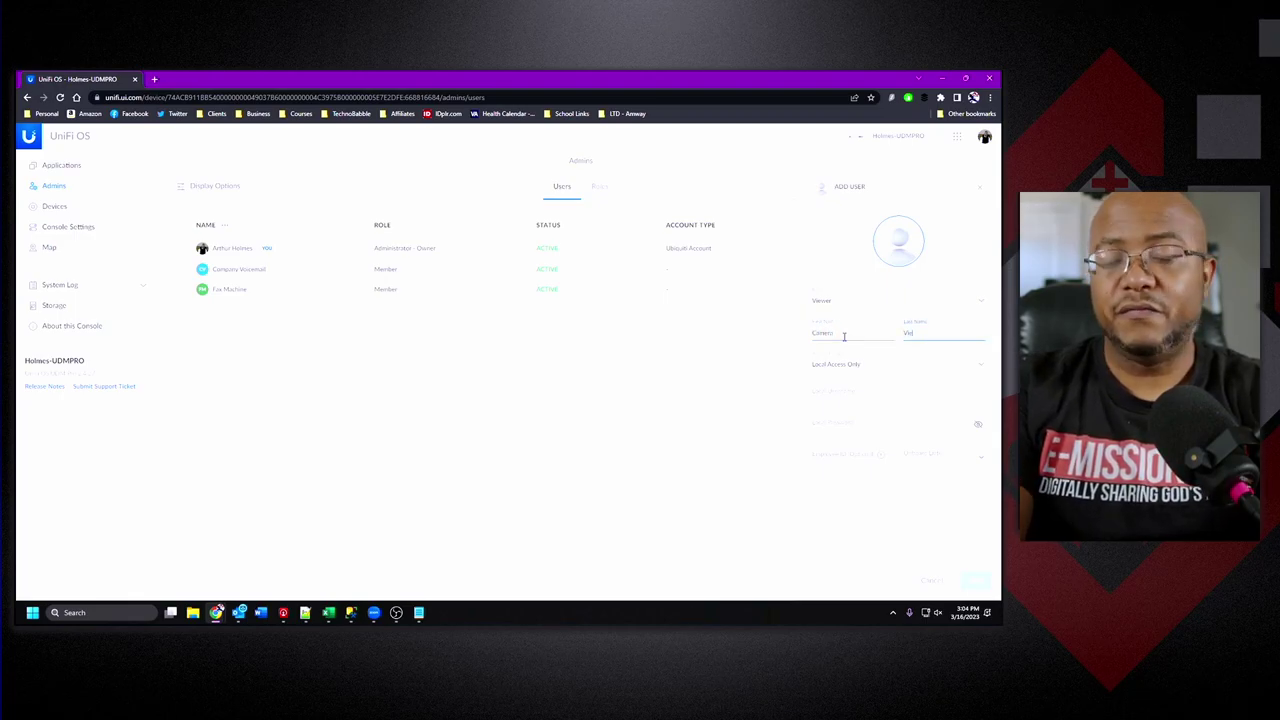
pyautogui.write('r')
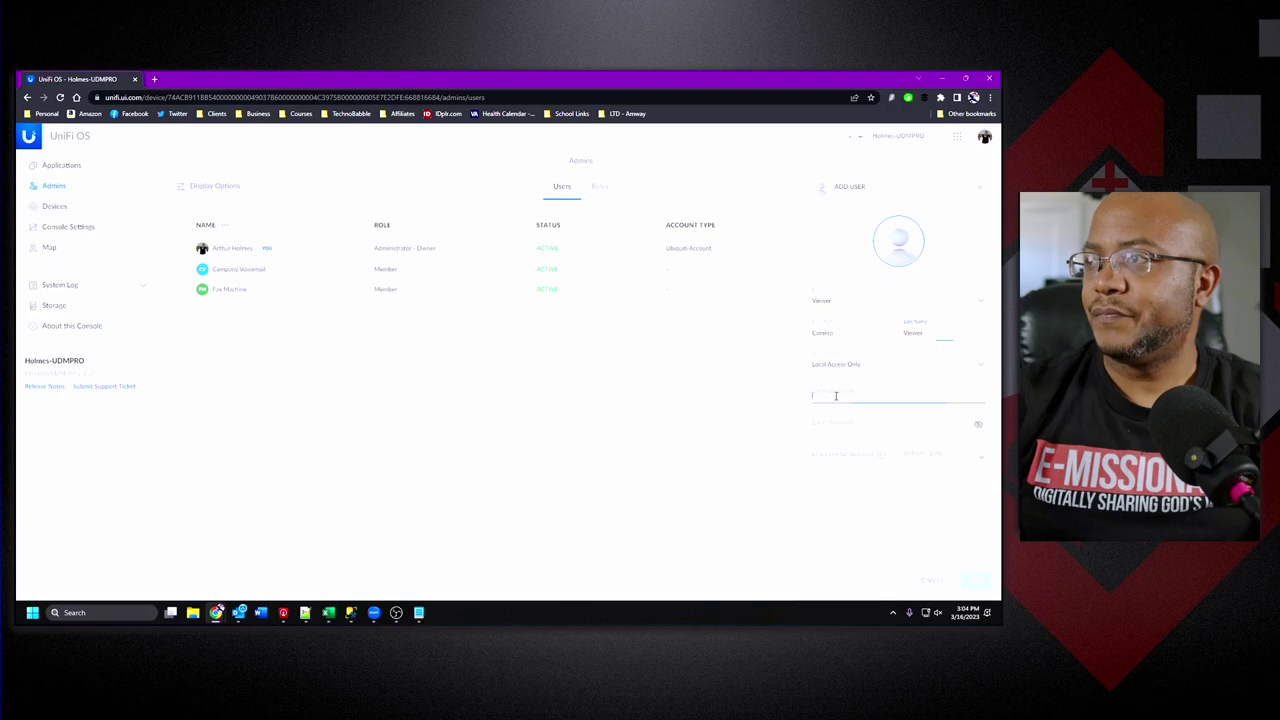
pyautogui.write('security')
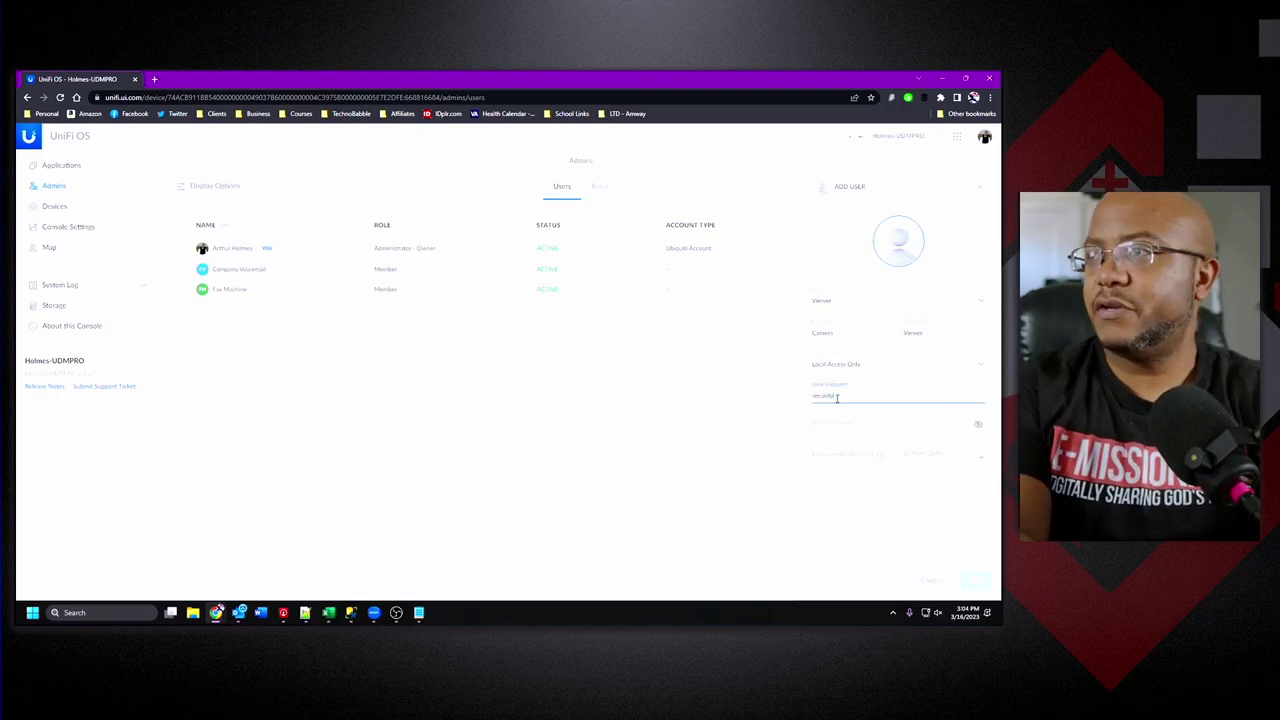
pyautogui.press('Tab')
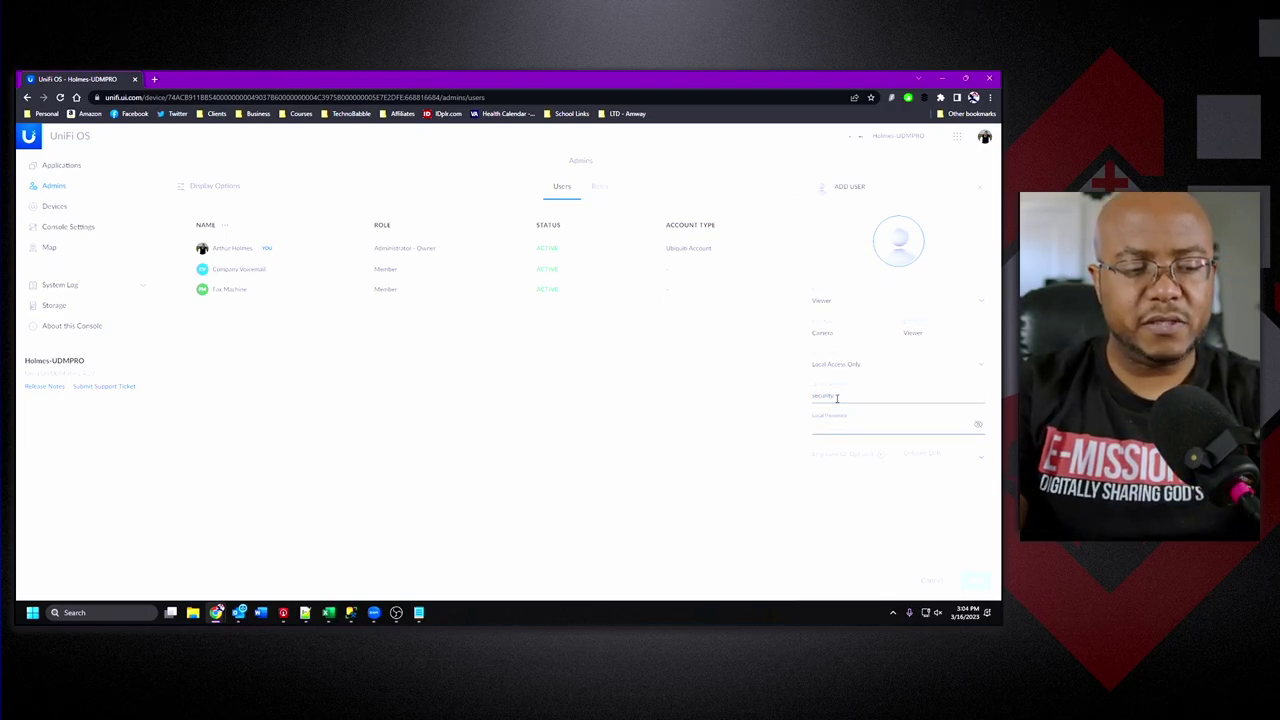
pyautogui.write('••••••••••')
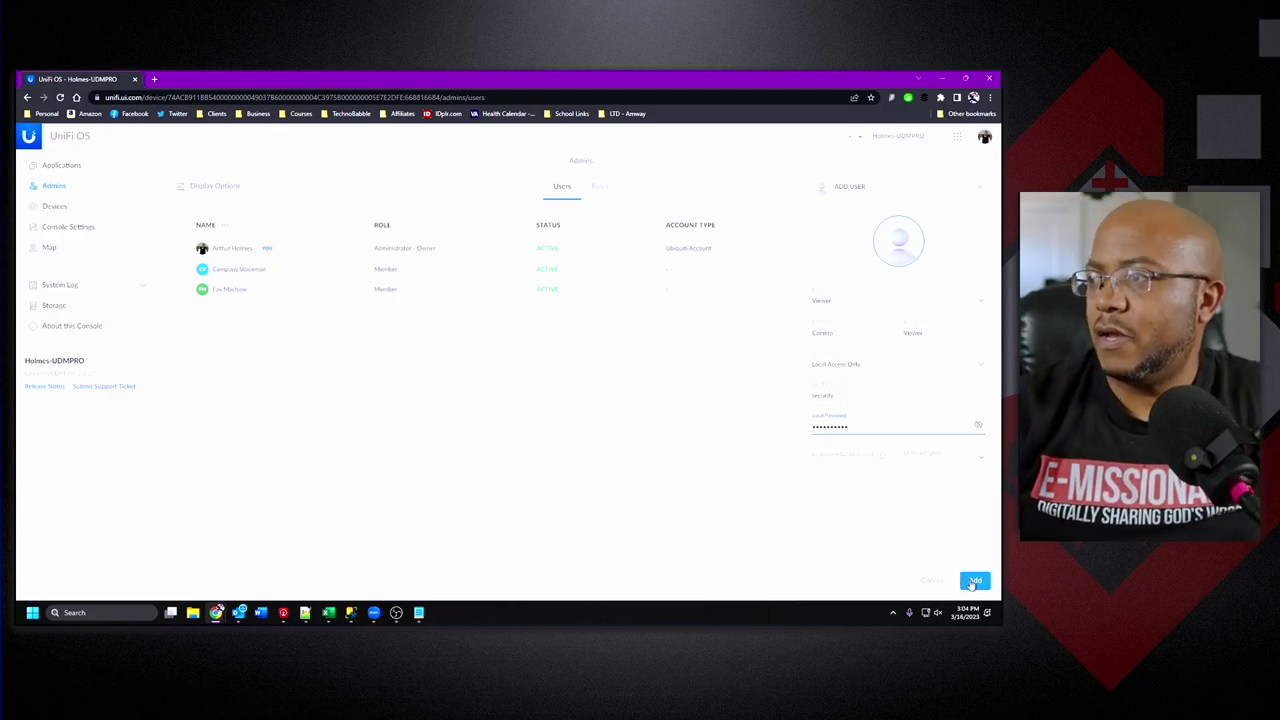
pyautogui.click(974, 581)
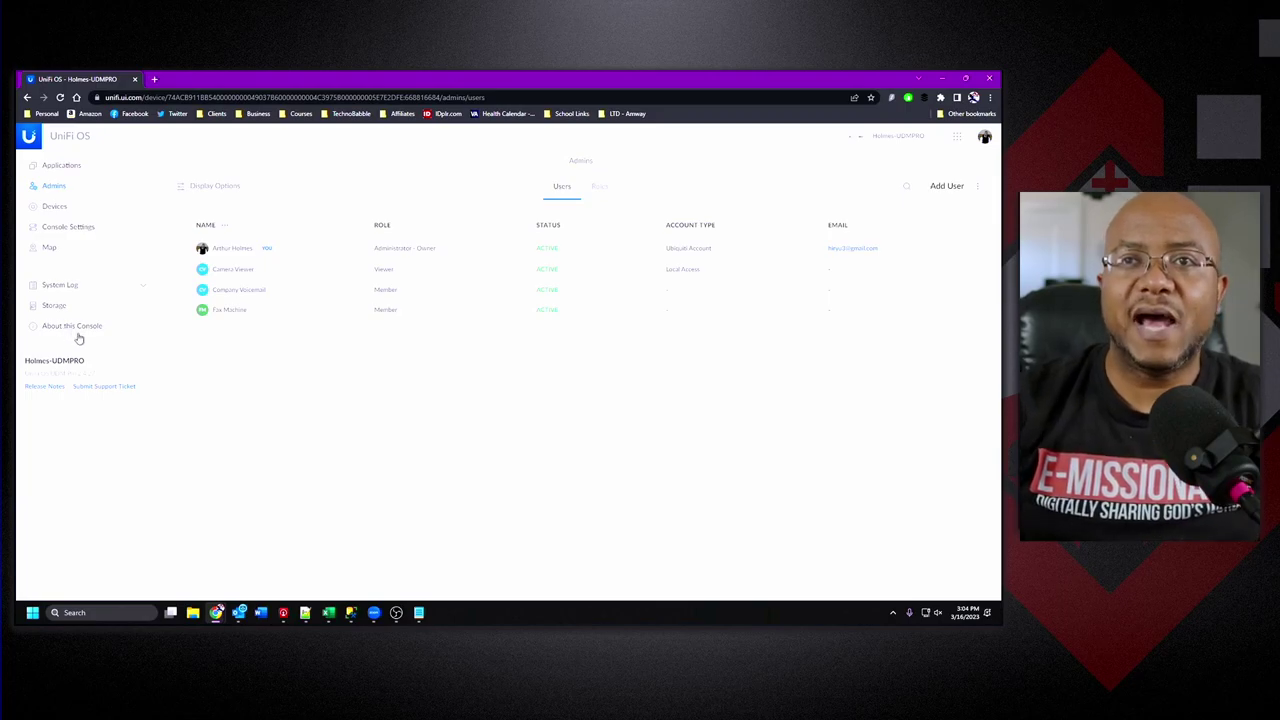
# On the About this Console page, select the Gateway IP address for reuse.
pyautogui.click(81, 328)
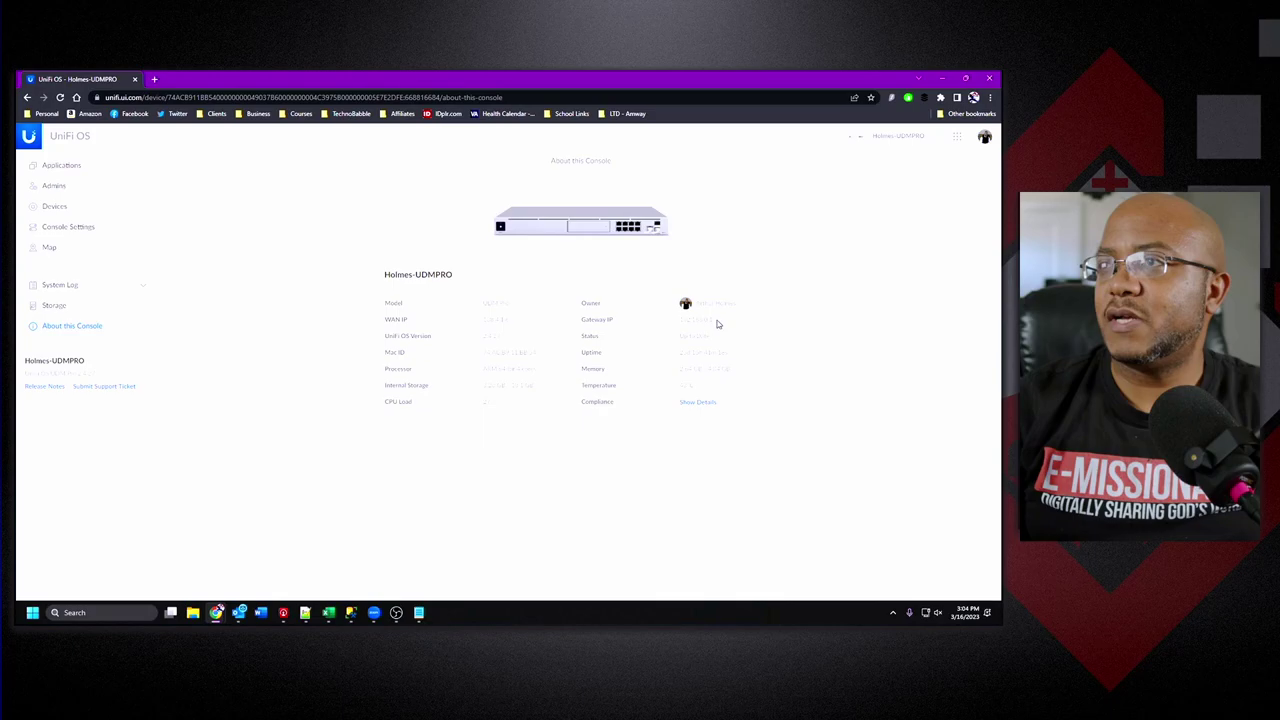
pyautogui.moveTo(714, 323); pyautogui.dragTo(675, 323)
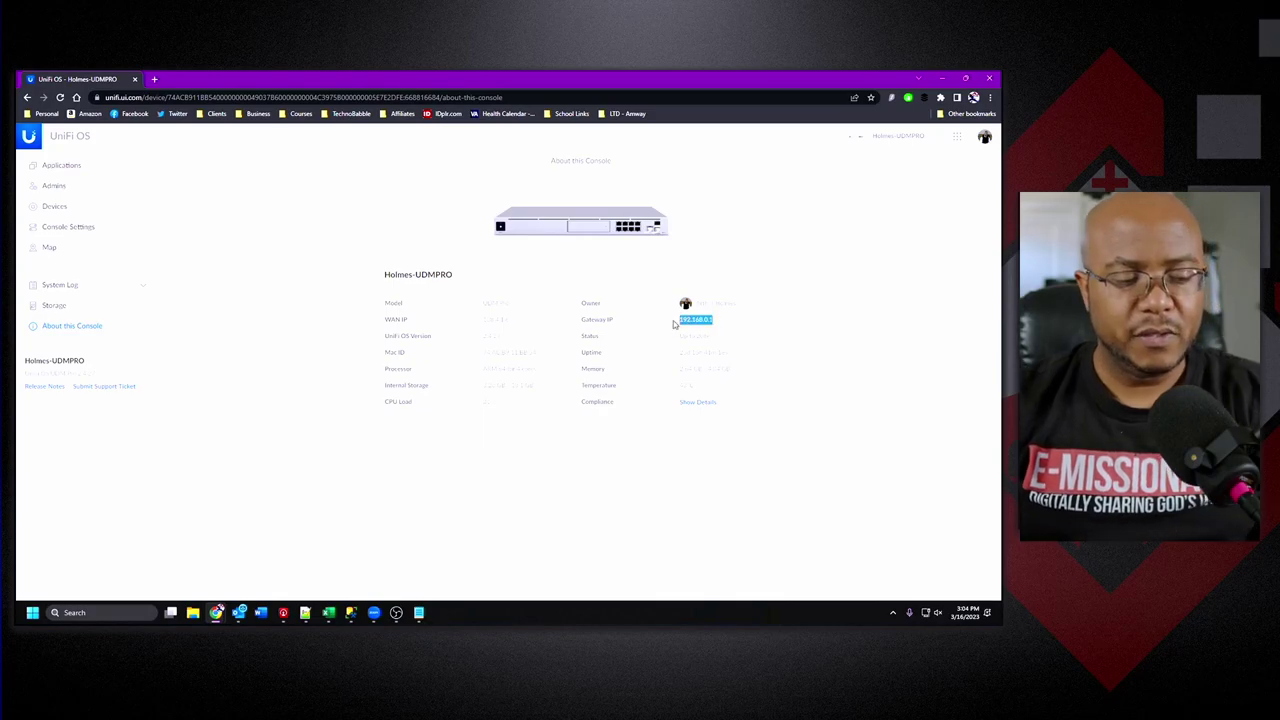
pyautogui.click(990, 97)
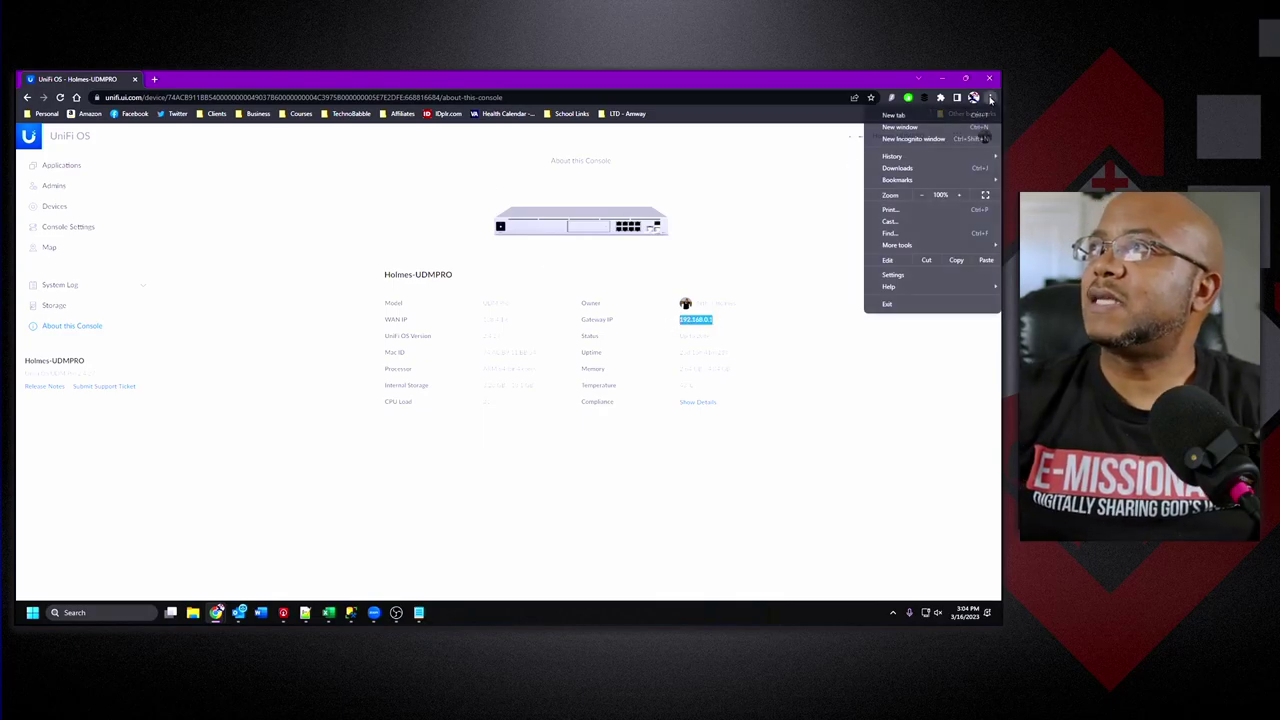
# Open an Incognito window and load the console login page at the pasted gateway IP.
pyautogui.click(946, 139)
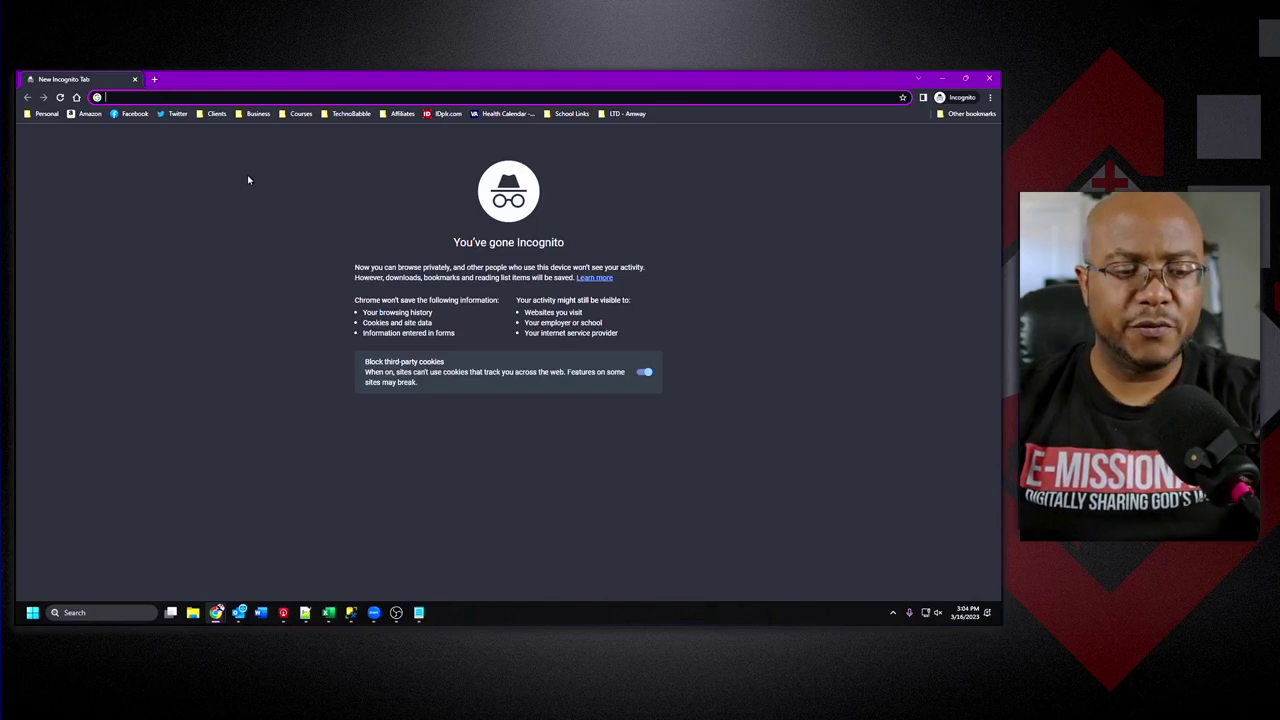
pyautogui.write('192.168.0.1')
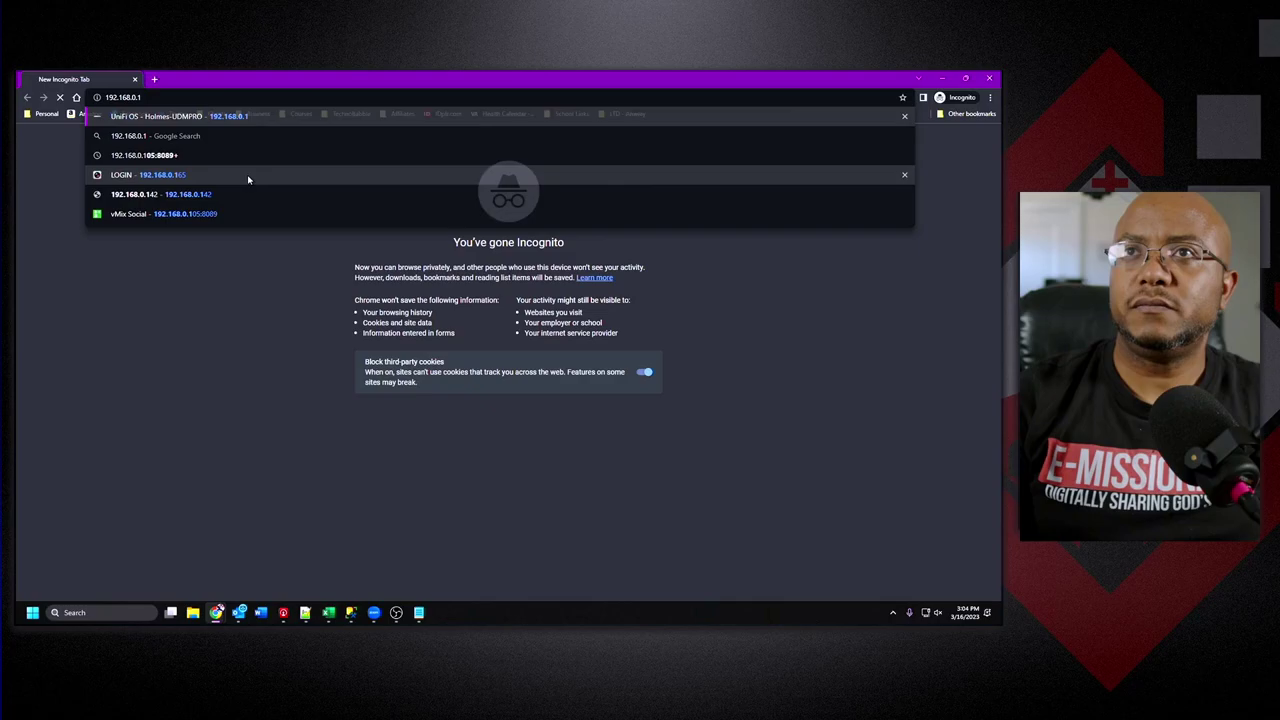
pyautogui.press('Return')
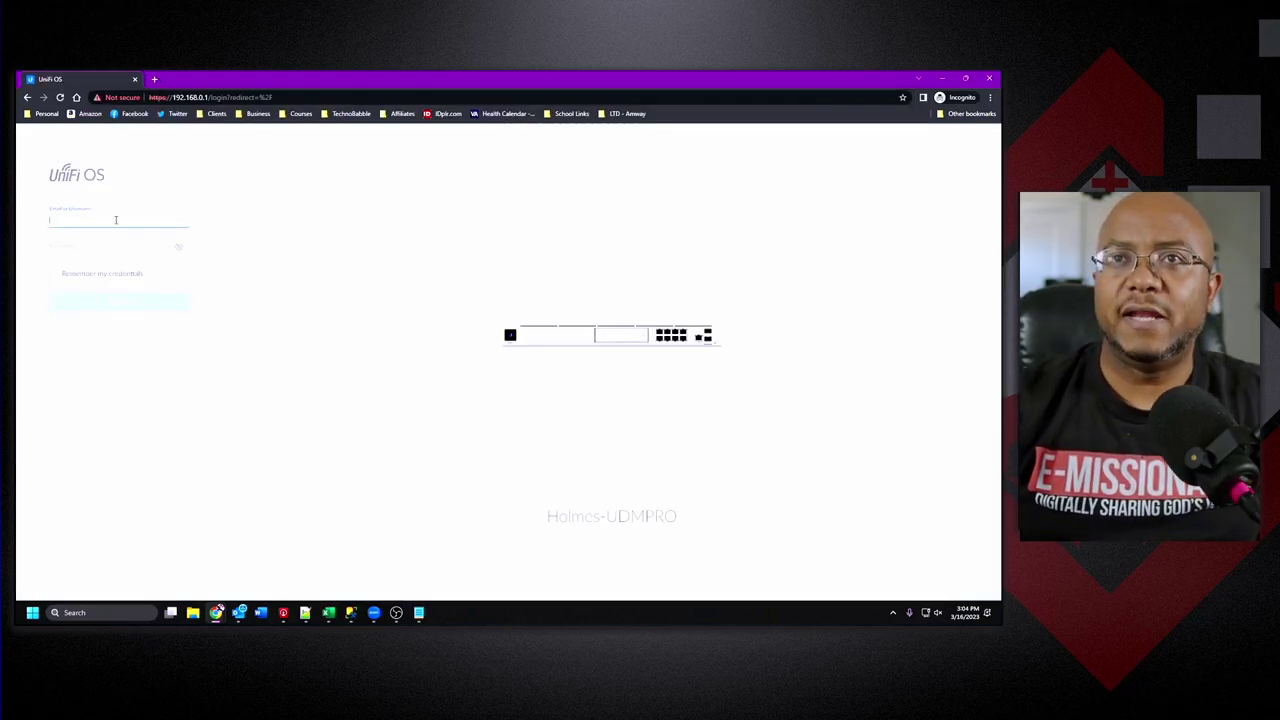
# Sign in to the console with the corrected username and the password.
pyautogui.click(115, 220)
pyautogui.write('user')
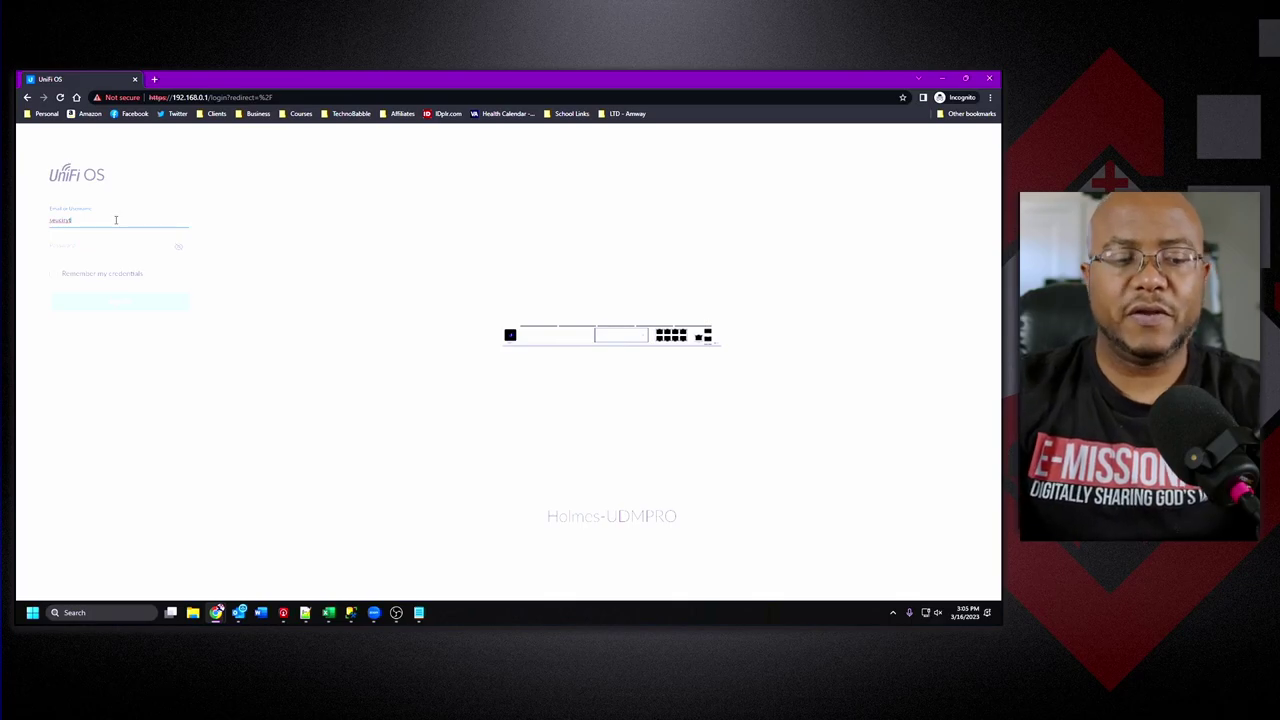
pyautogui.press('BackSpace')
pyautogui.press('BackSpace')
pyautogui.press('BackSpace')
pyautogui.press('BackSpace')
pyautogui.press('BackSpace')
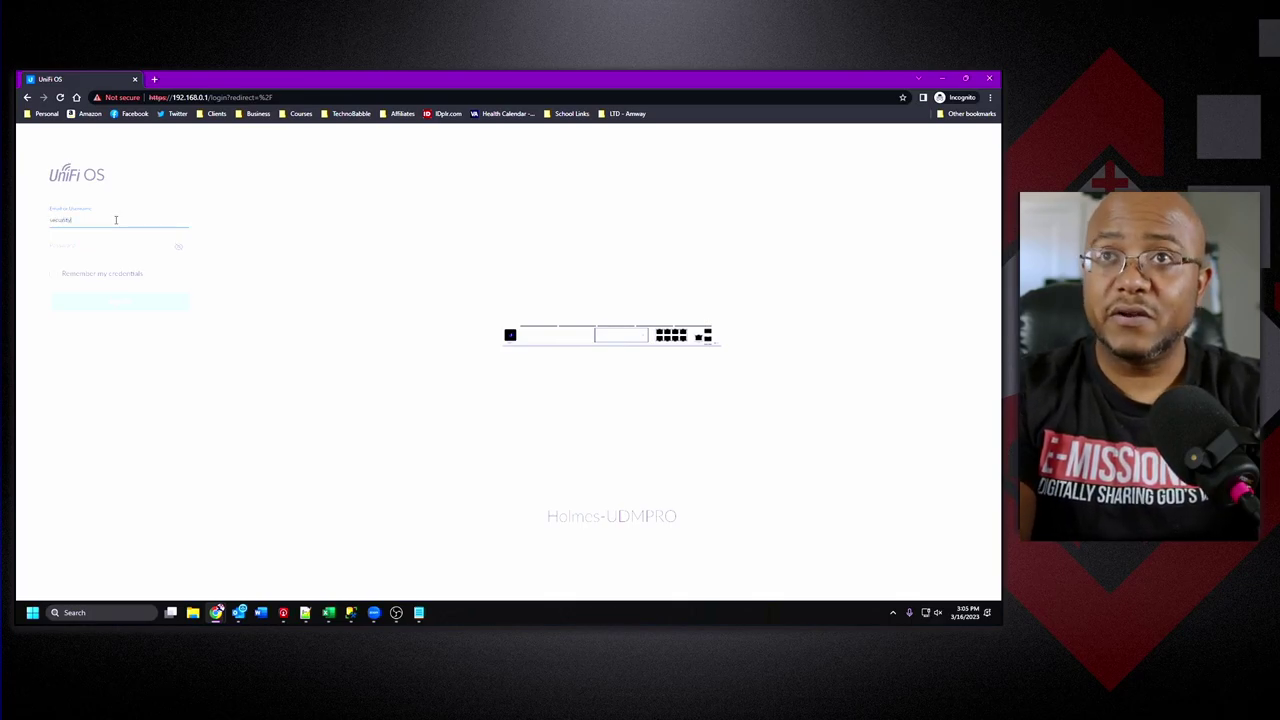
pyautogui.press('Tab')
pyautogui.write('p')
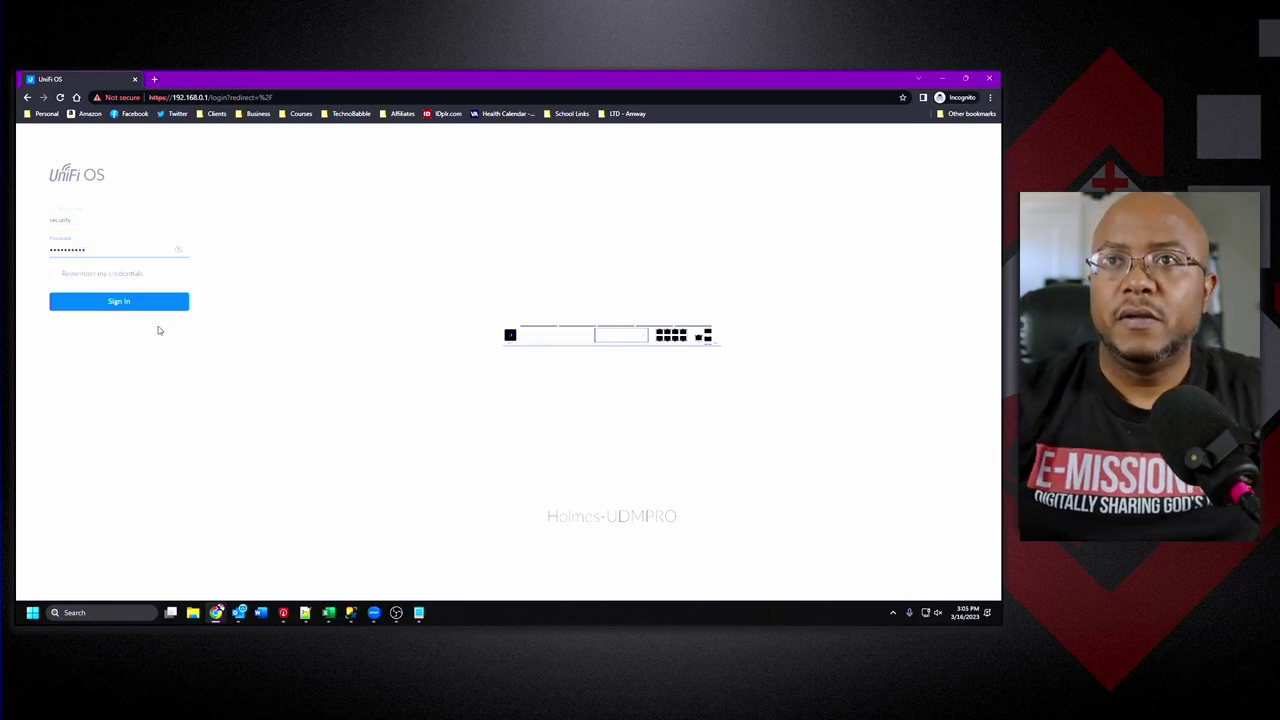
pyautogui.click(137, 310)
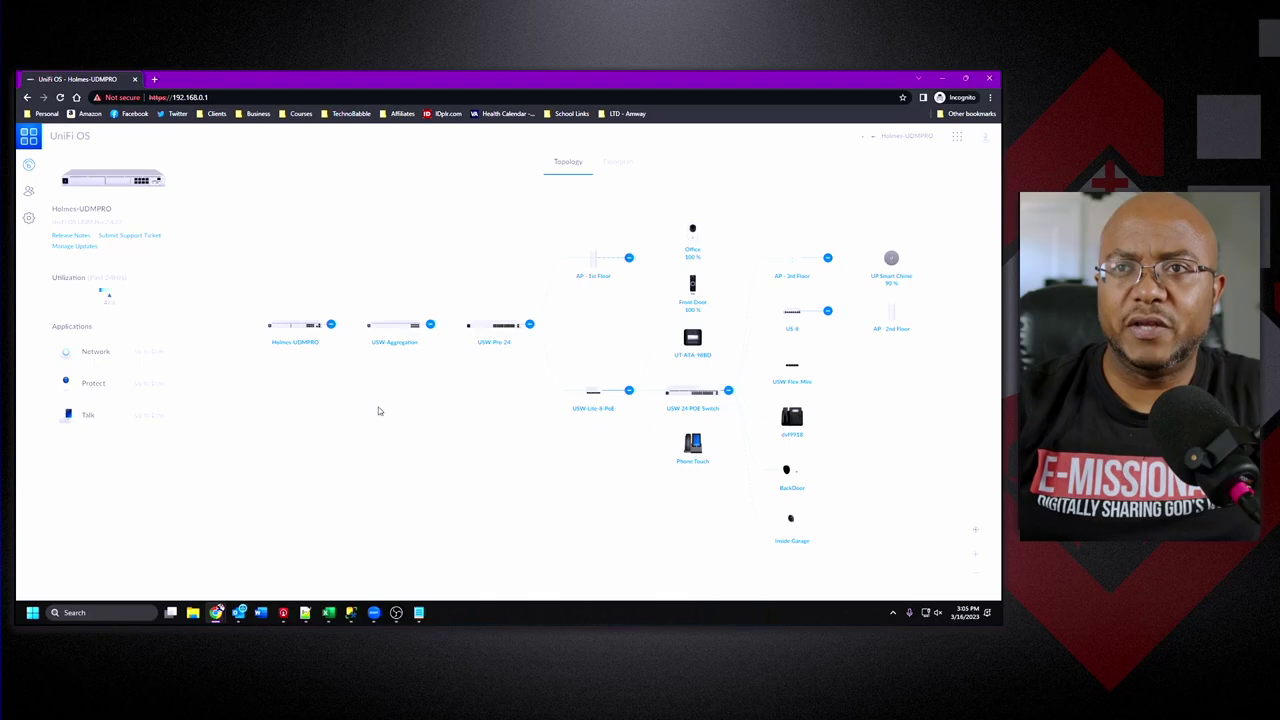
# Open Protect's Live View of all four cameras and select its page address.
pyautogui.click(92, 384)
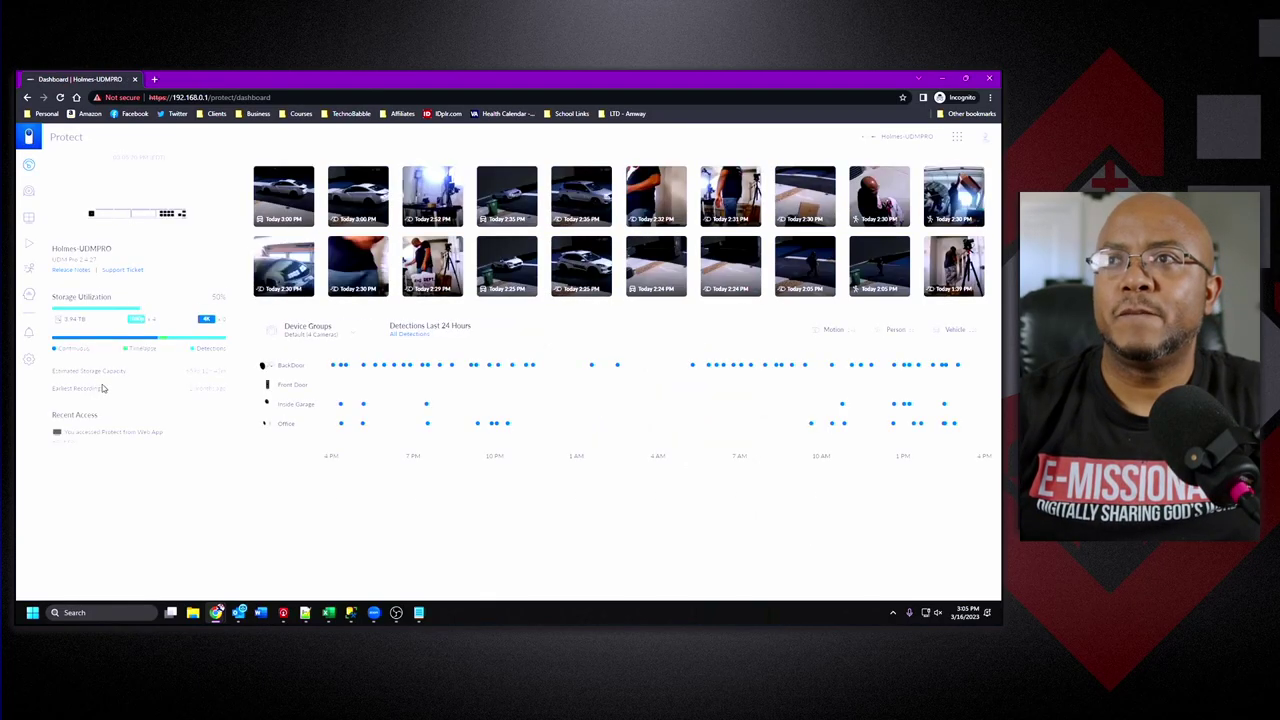
pyautogui.click(30, 220)
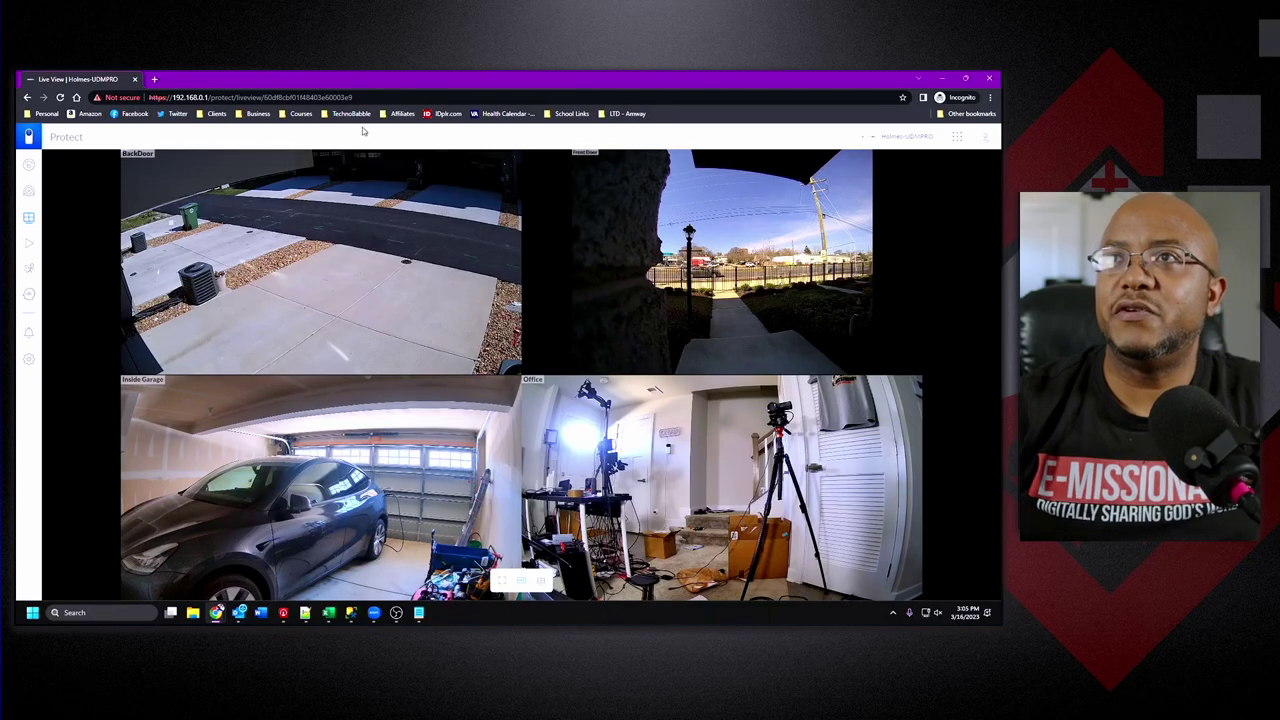
pyautogui.click(296, 97)
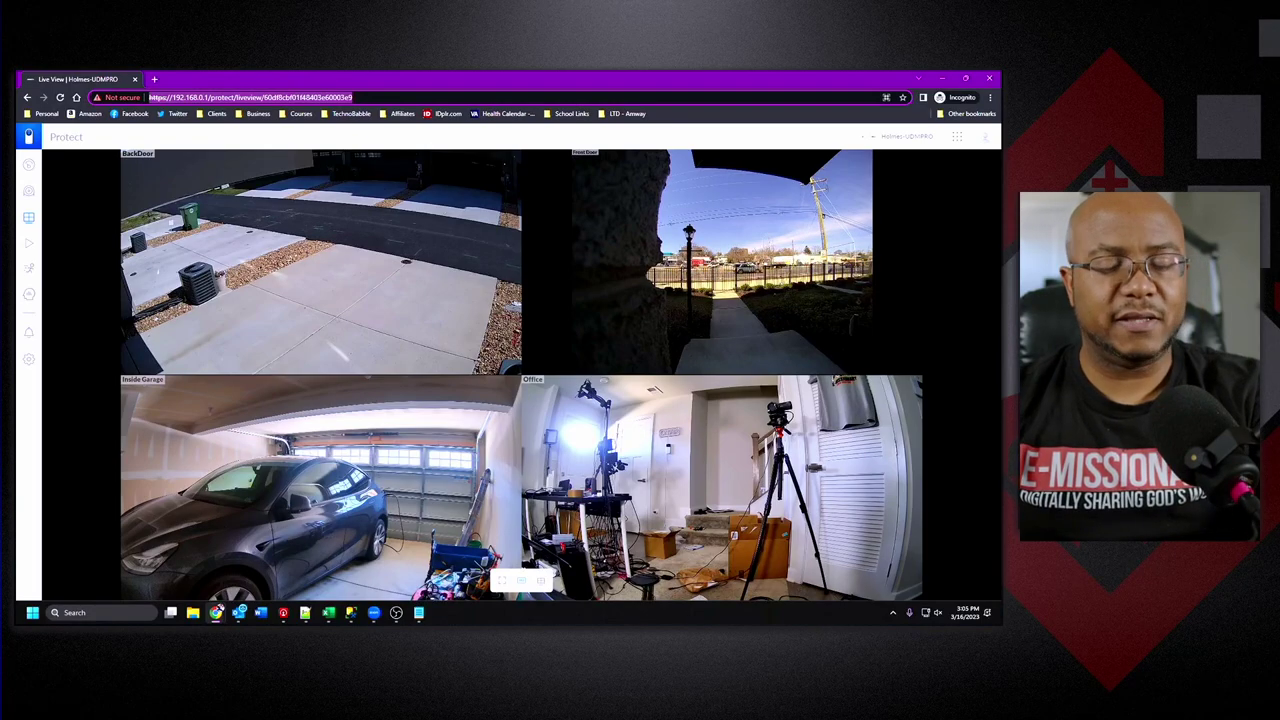
pyautogui.click(418, 612)
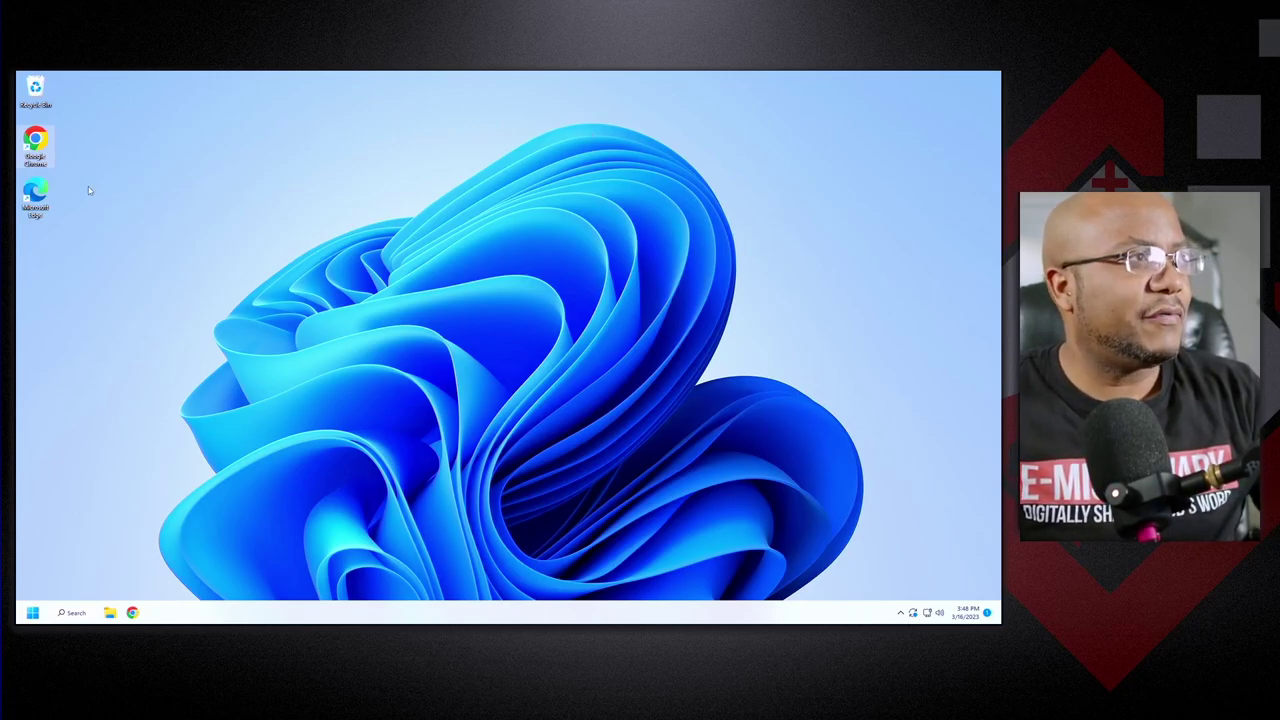
# Create an account-less Chrome profile named 'security' with the light grey theme and a desktop shortcut.
pyautogui.doubleClick(48, 150)
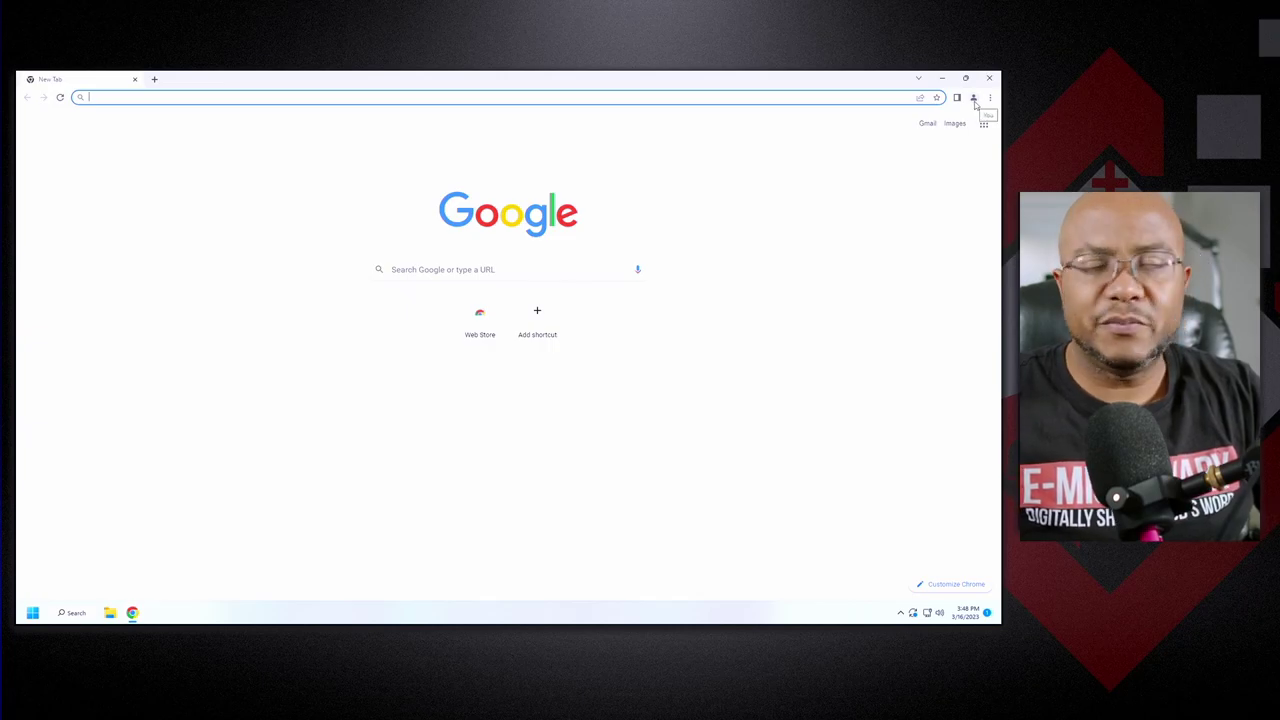
pyautogui.click(974, 98)
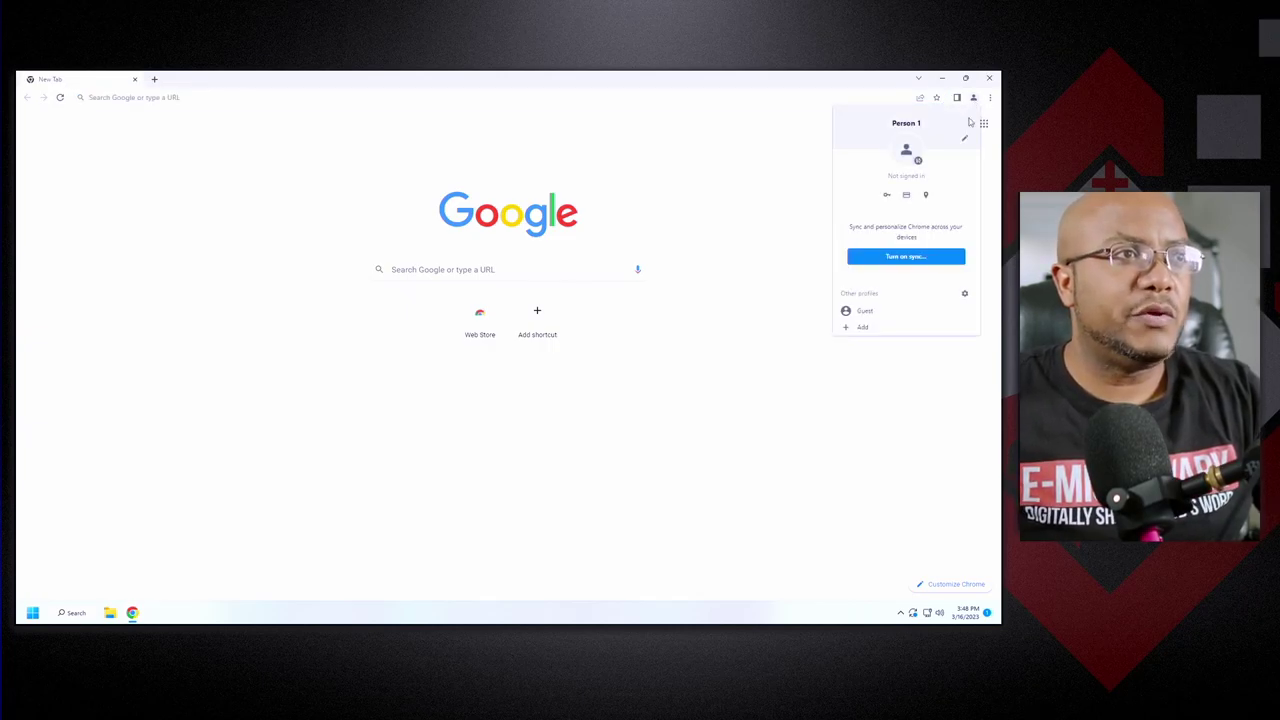
pyautogui.click(940, 331)
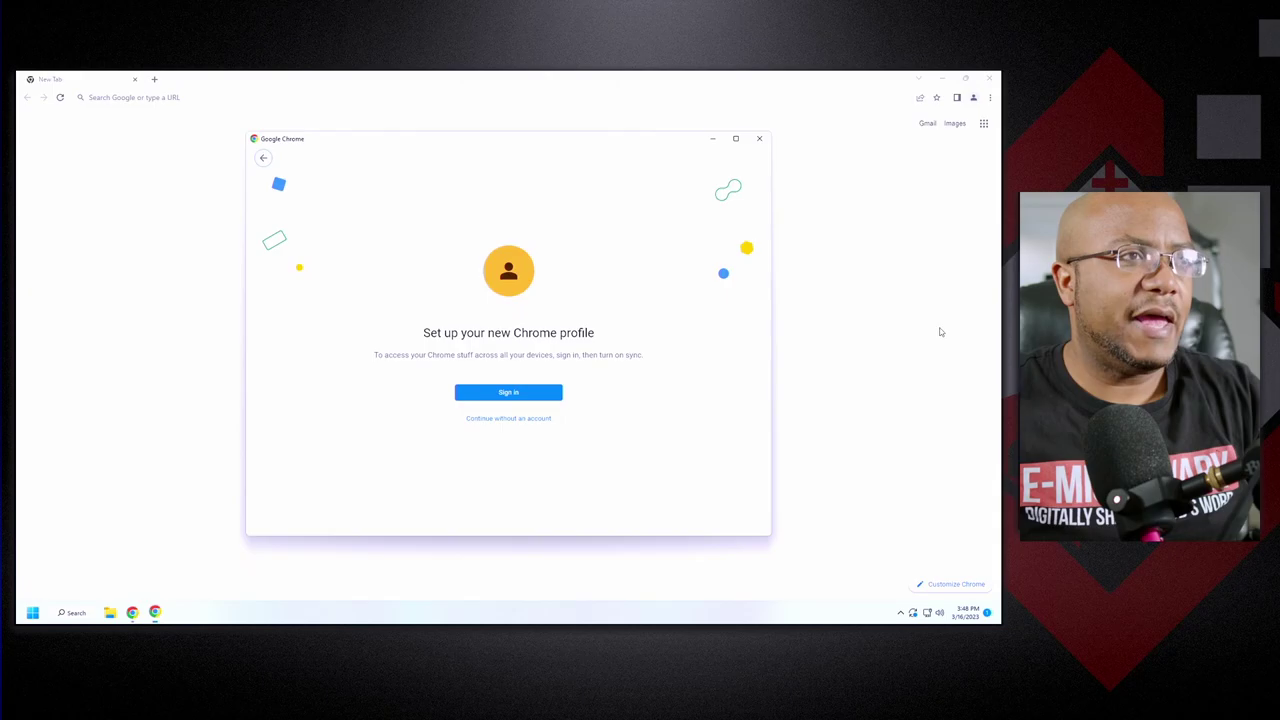
pyautogui.click(544, 420)
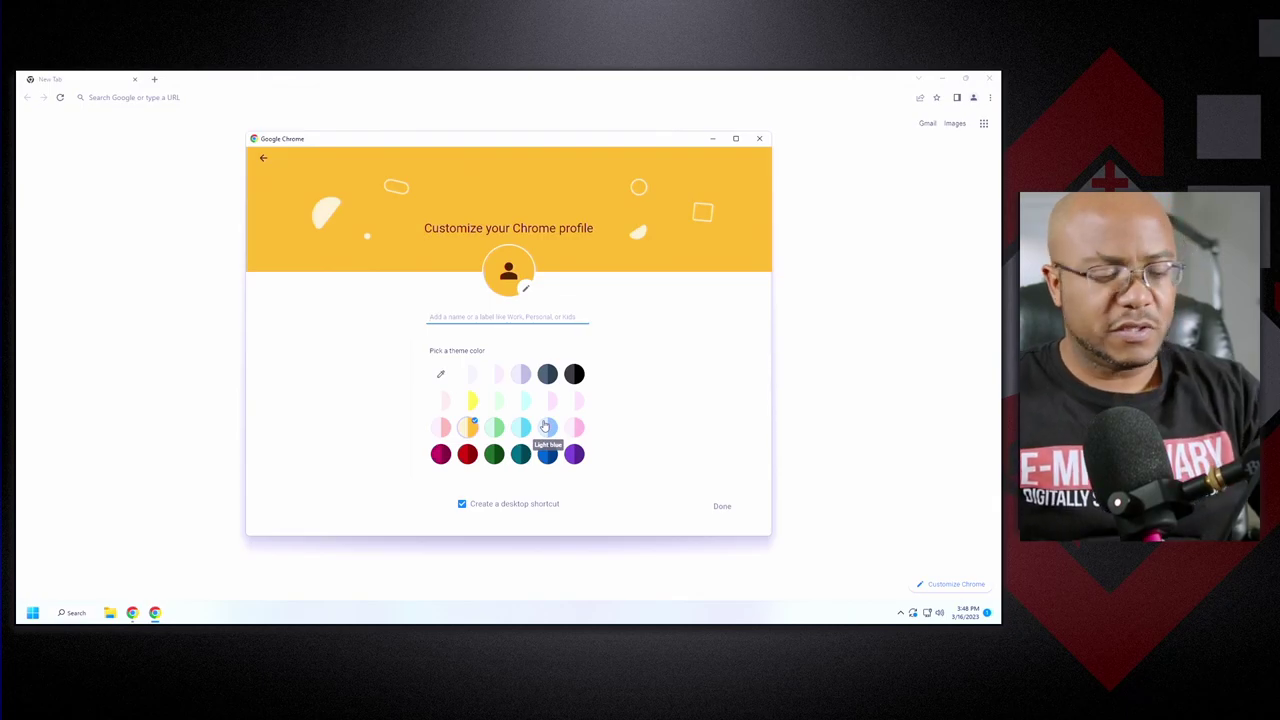
pyautogui.write('sa')
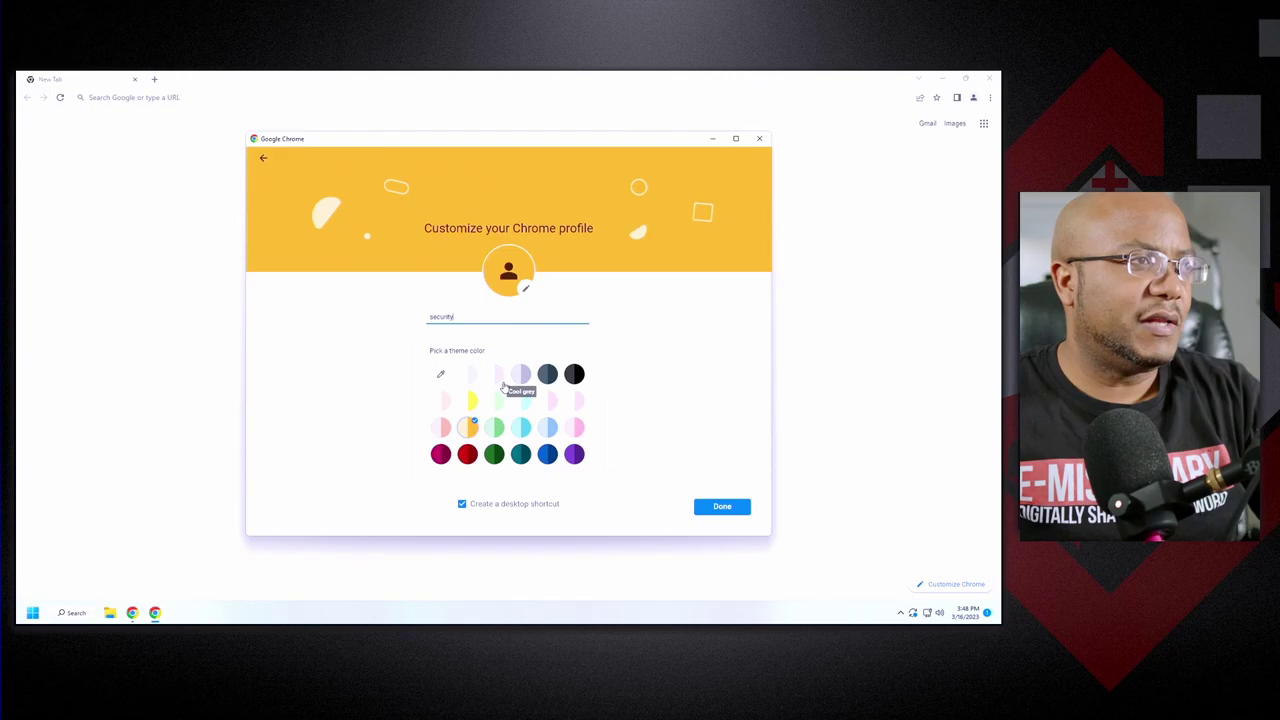
pyautogui.click(469, 376)
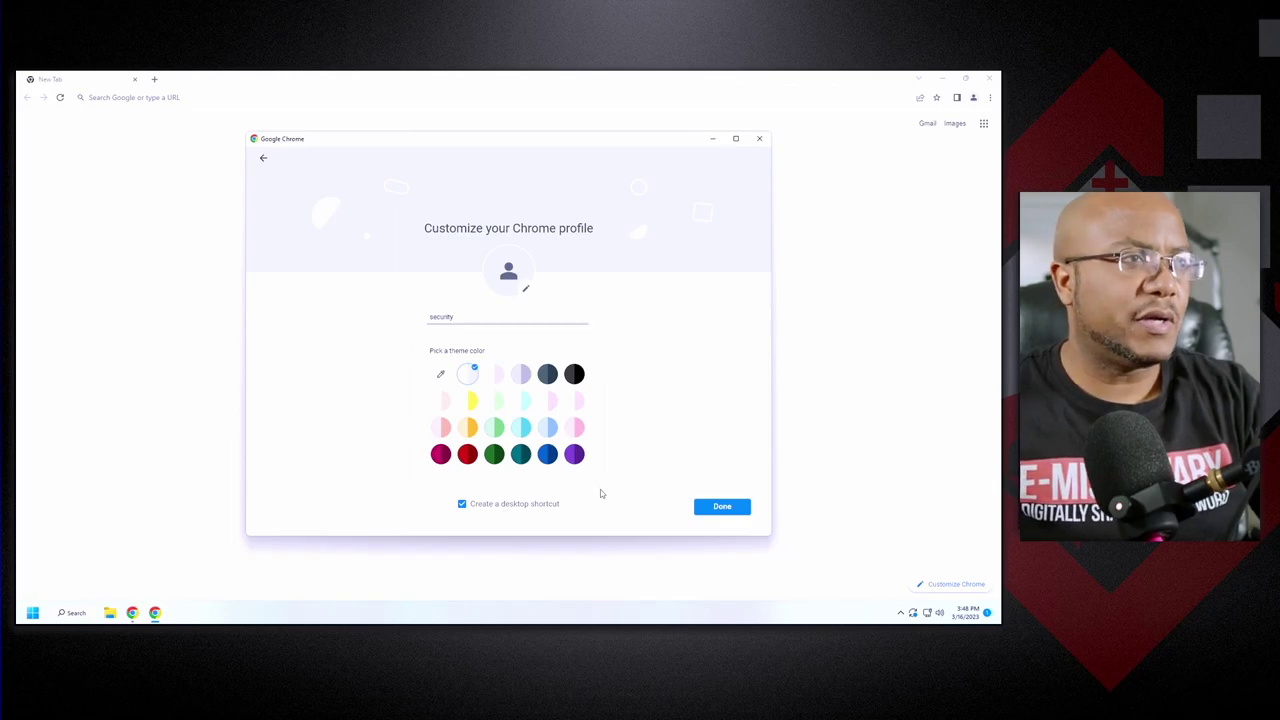
pyautogui.click(721, 507)
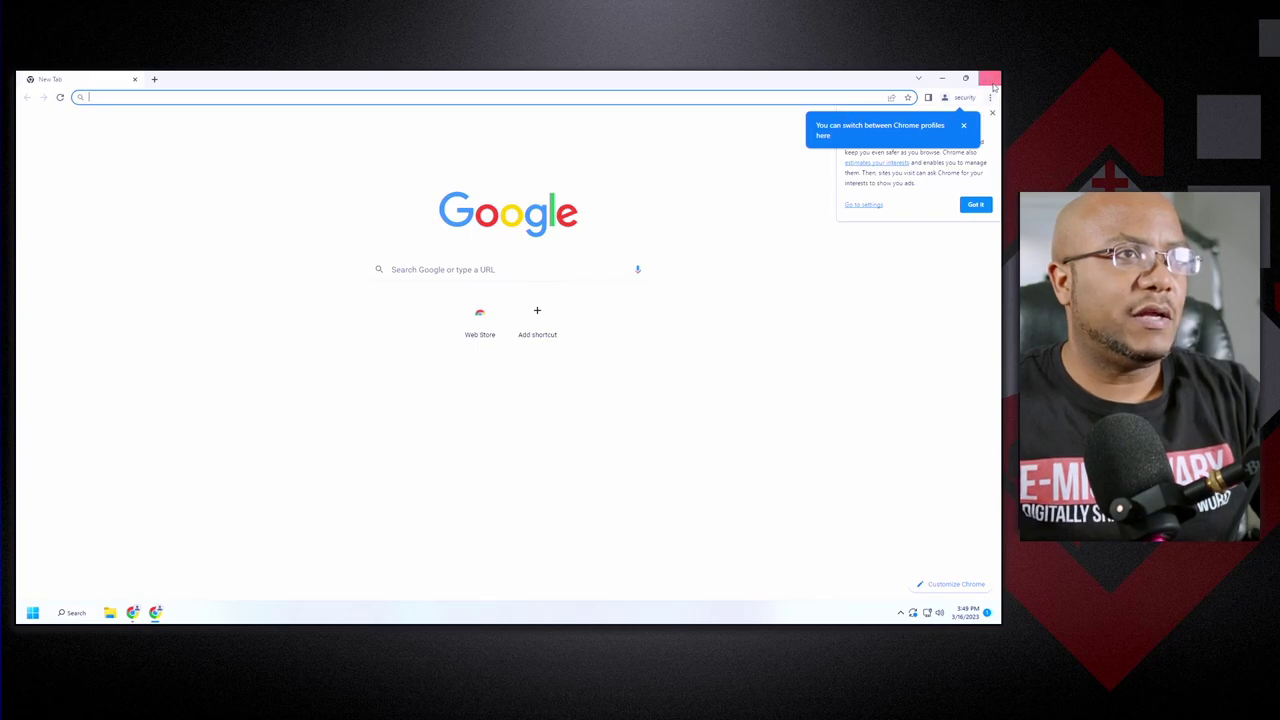
pyautogui.click(989, 78)
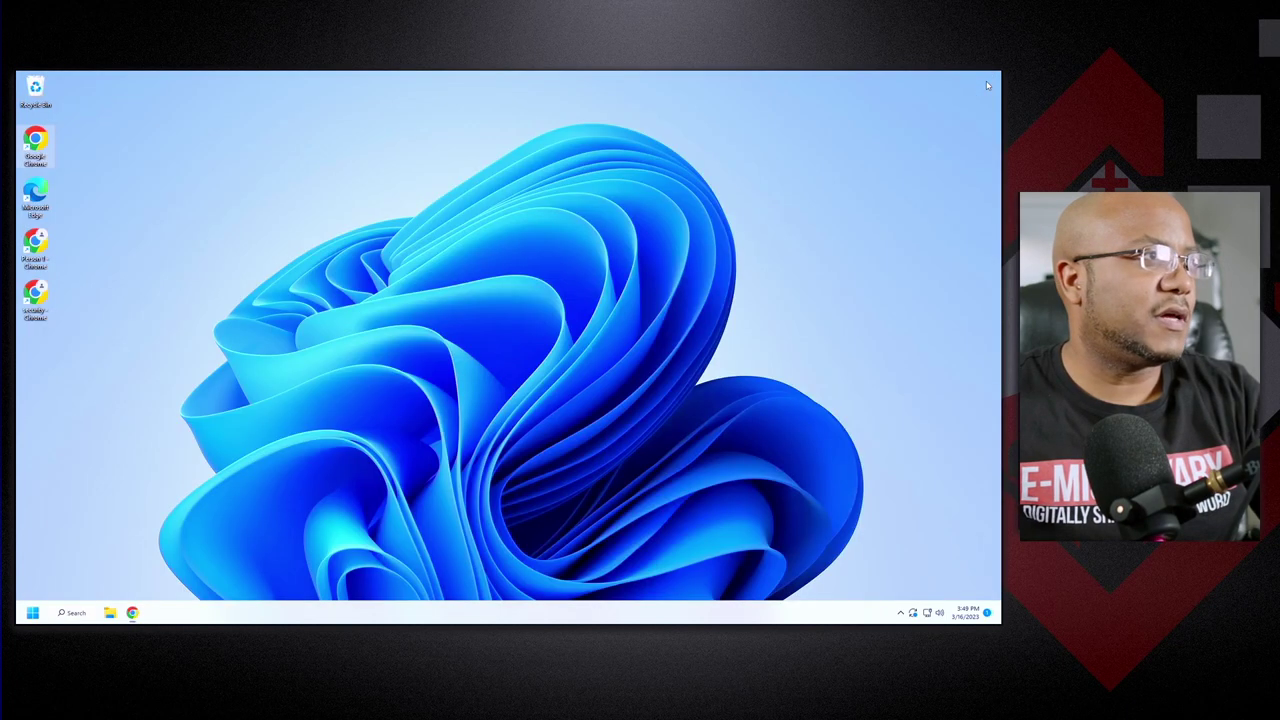
# Close Chrome and drag the Person 1 Chrome and Microsoft Edge shortcuts to the Recycle Bin.
pyautogui.click(989, 78)
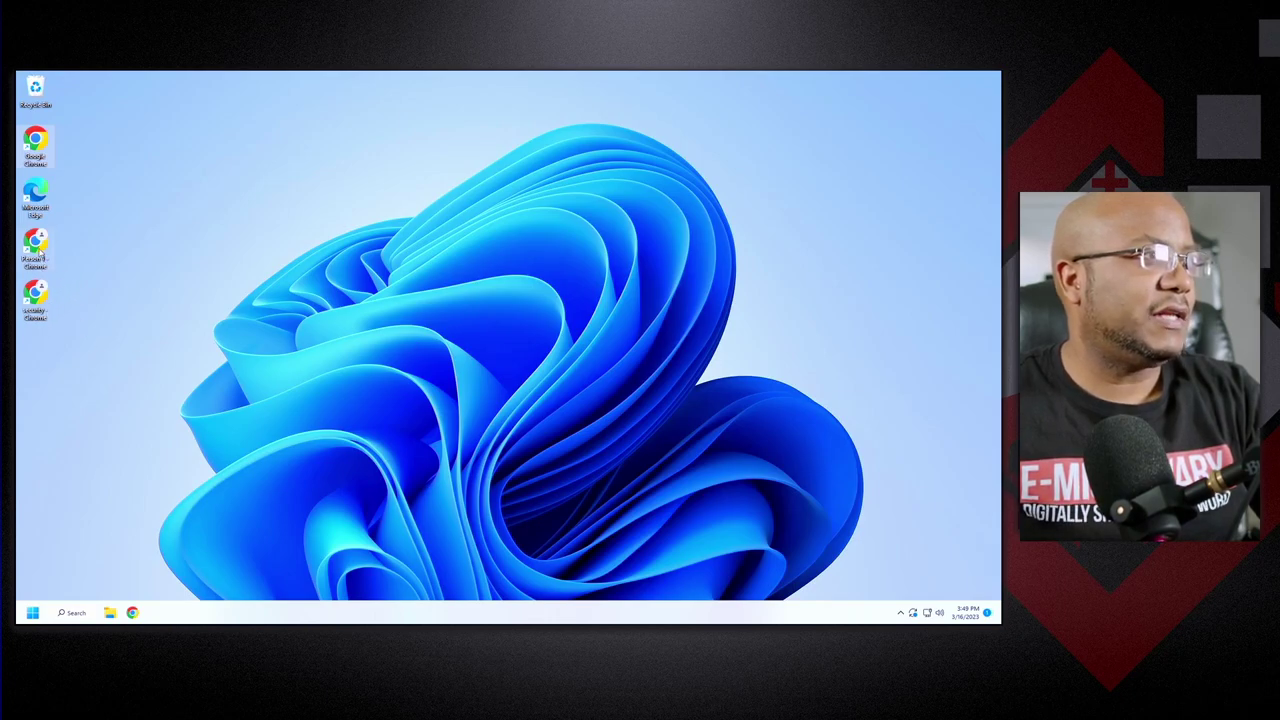
pyautogui.moveTo(40, 254); pyautogui.dragTo(36, 88)
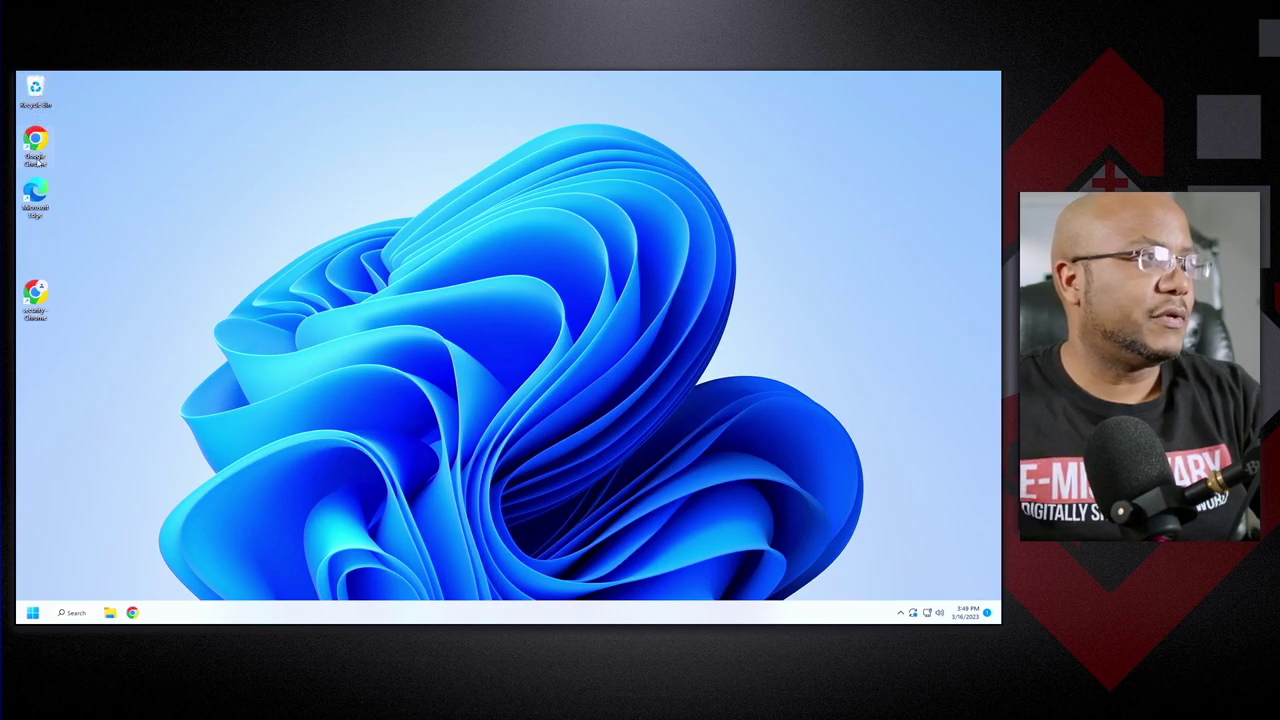
pyautogui.moveTo(40, 188); pyautogui.dragTo(36, 90)
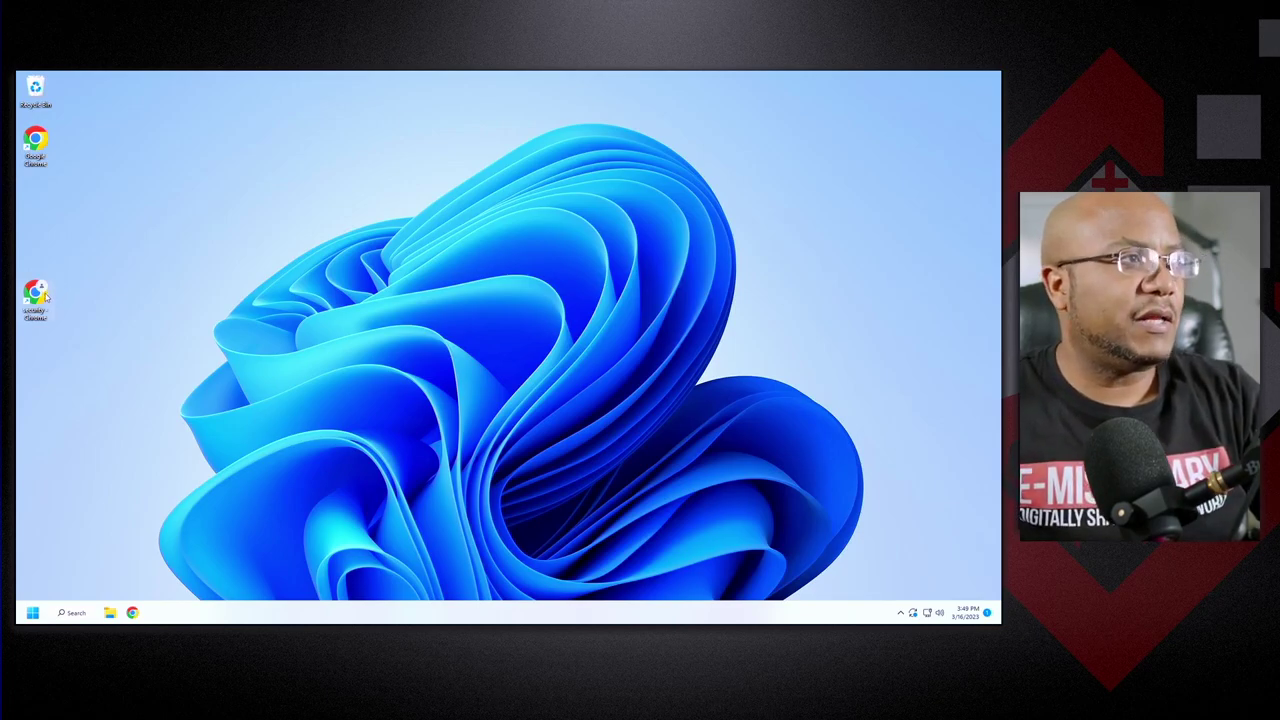
pyautogui.rightClick(45, 296)
pyautogui.click(82, 430)
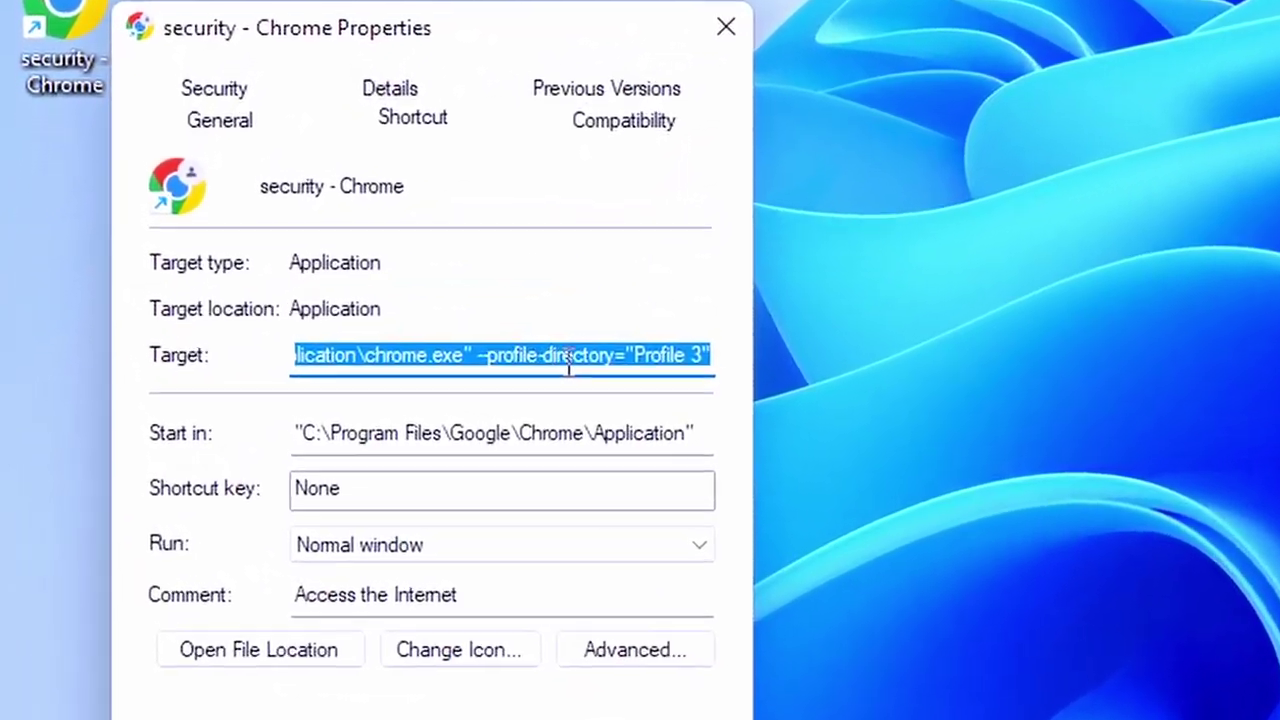
pyautogui.click(568, 360)
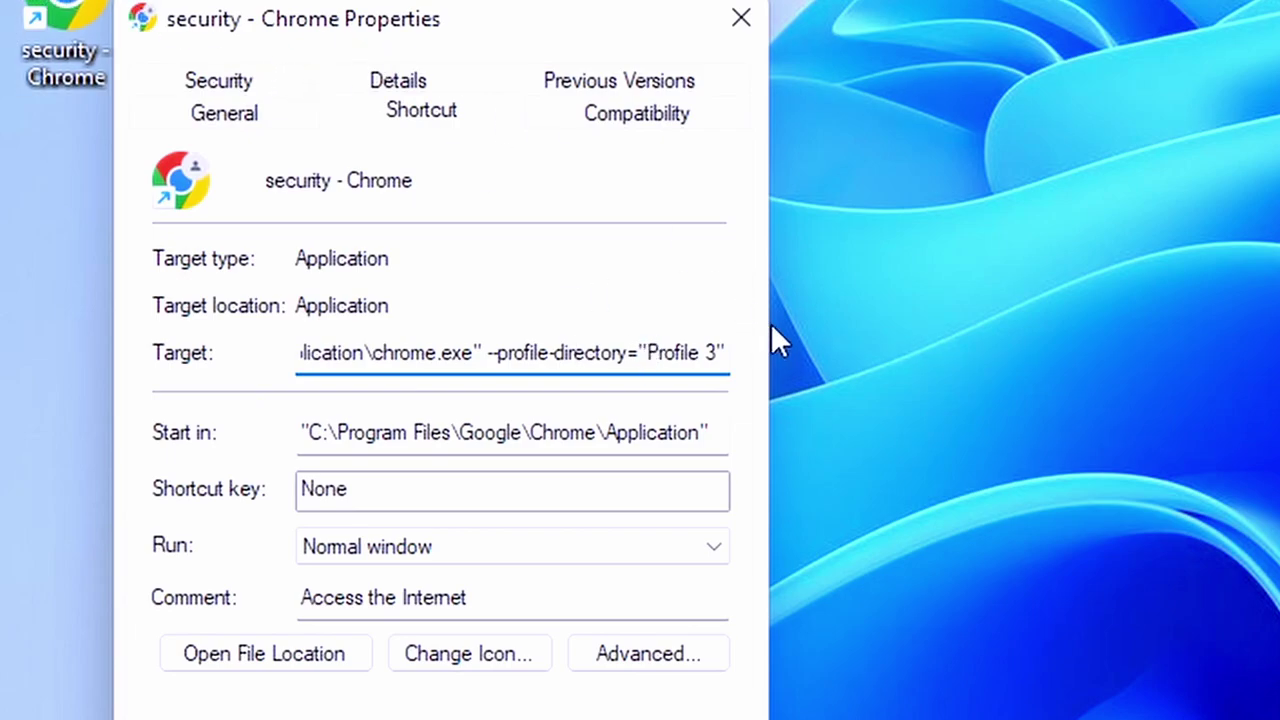
pyautogui.click(677, 358)
pyautogui.press('End')
pyautogui.write('--kiosk')
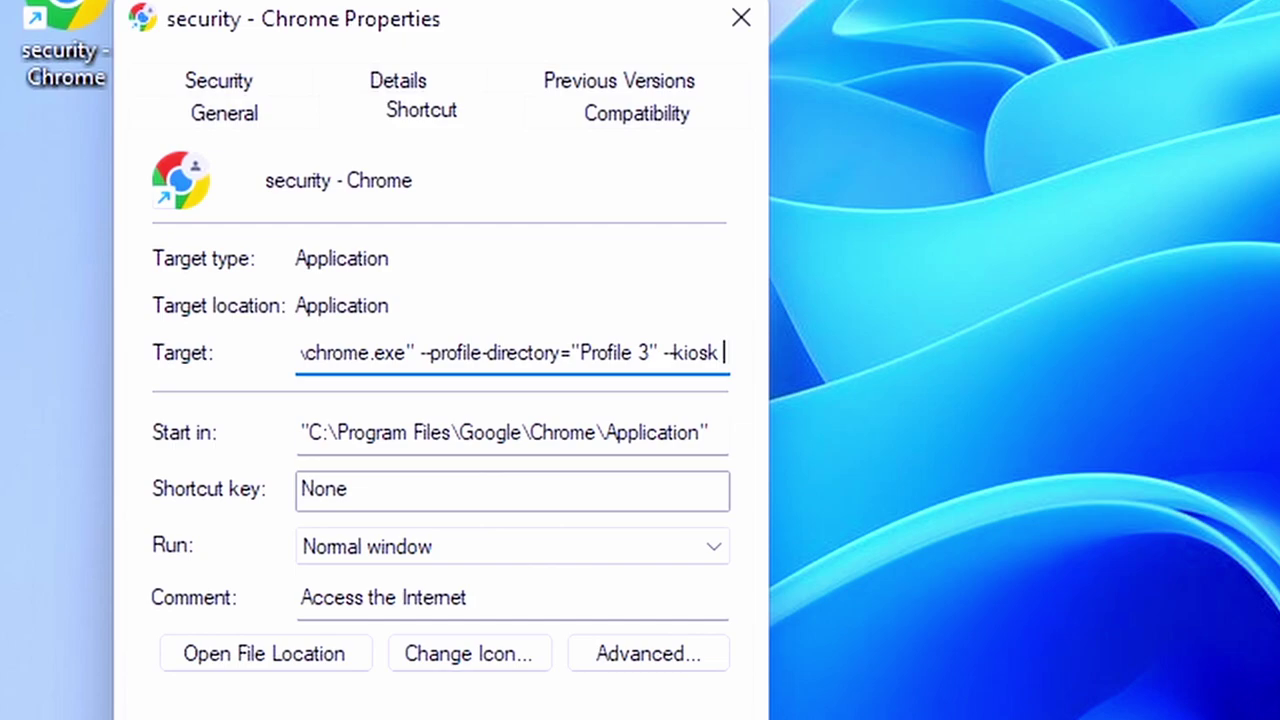
pyautogui.write('https')
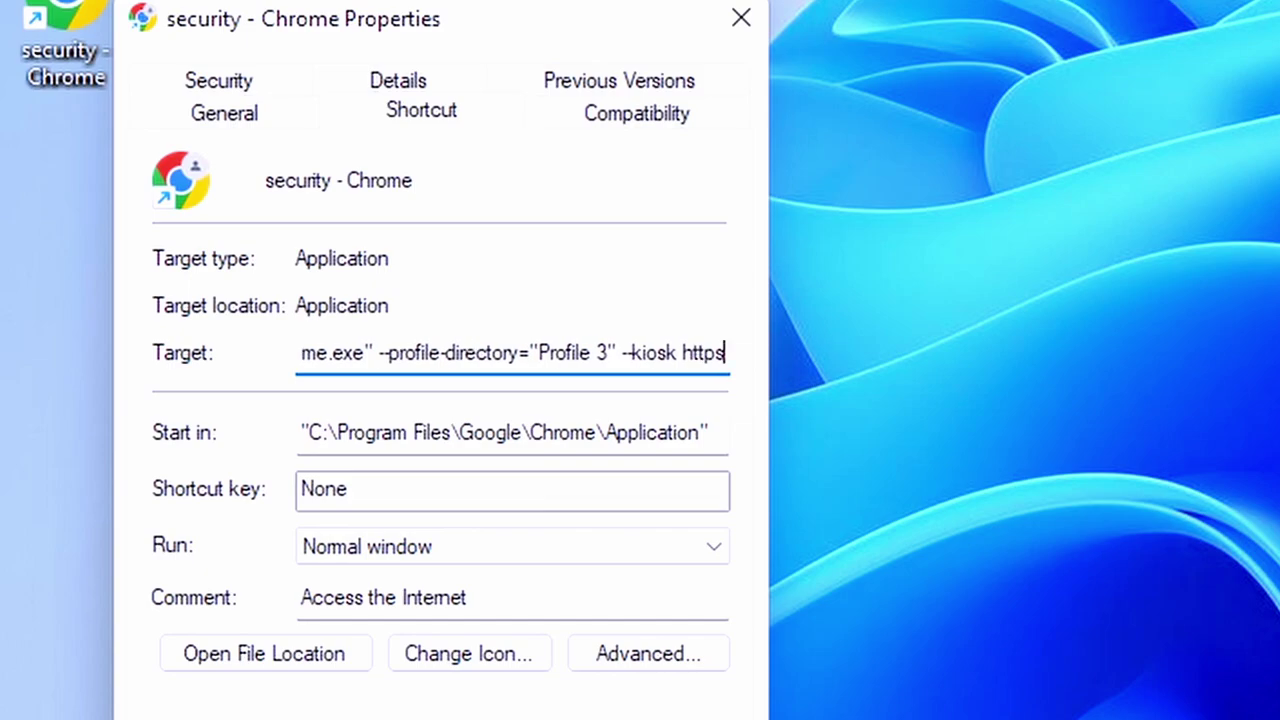
pyautogui.write('://192.168')
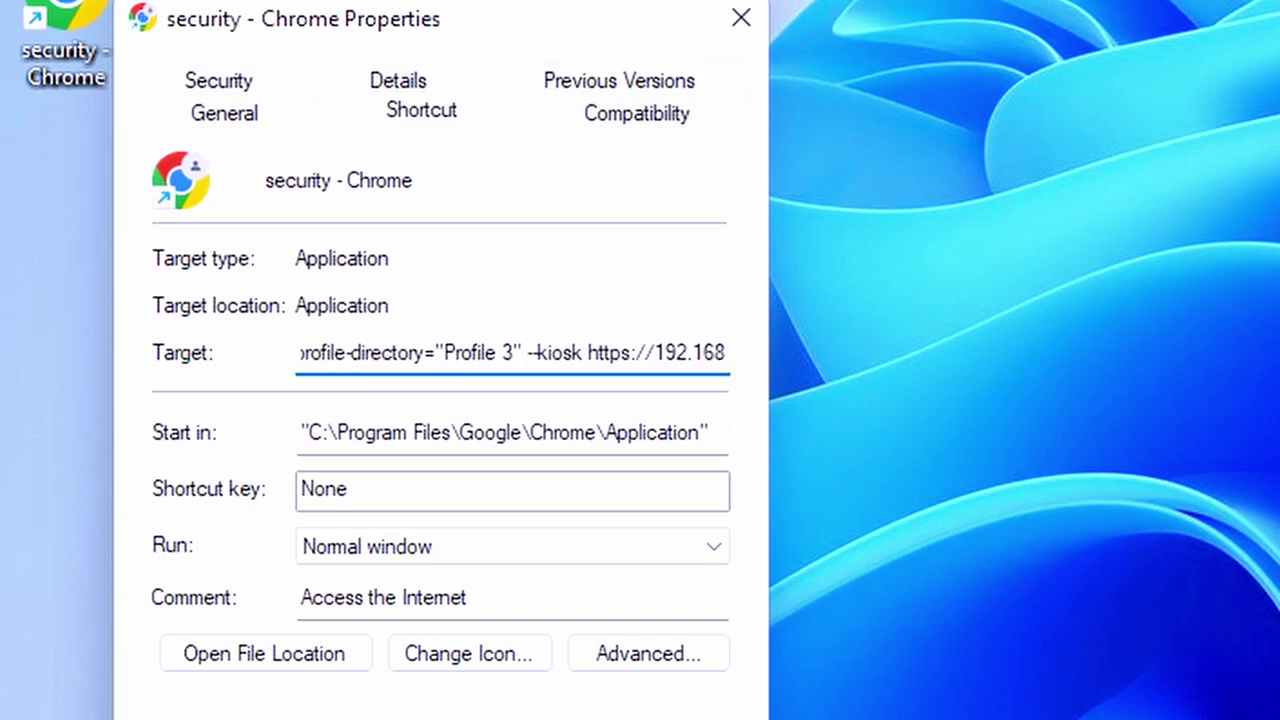
pyautogui.write('.0.1')
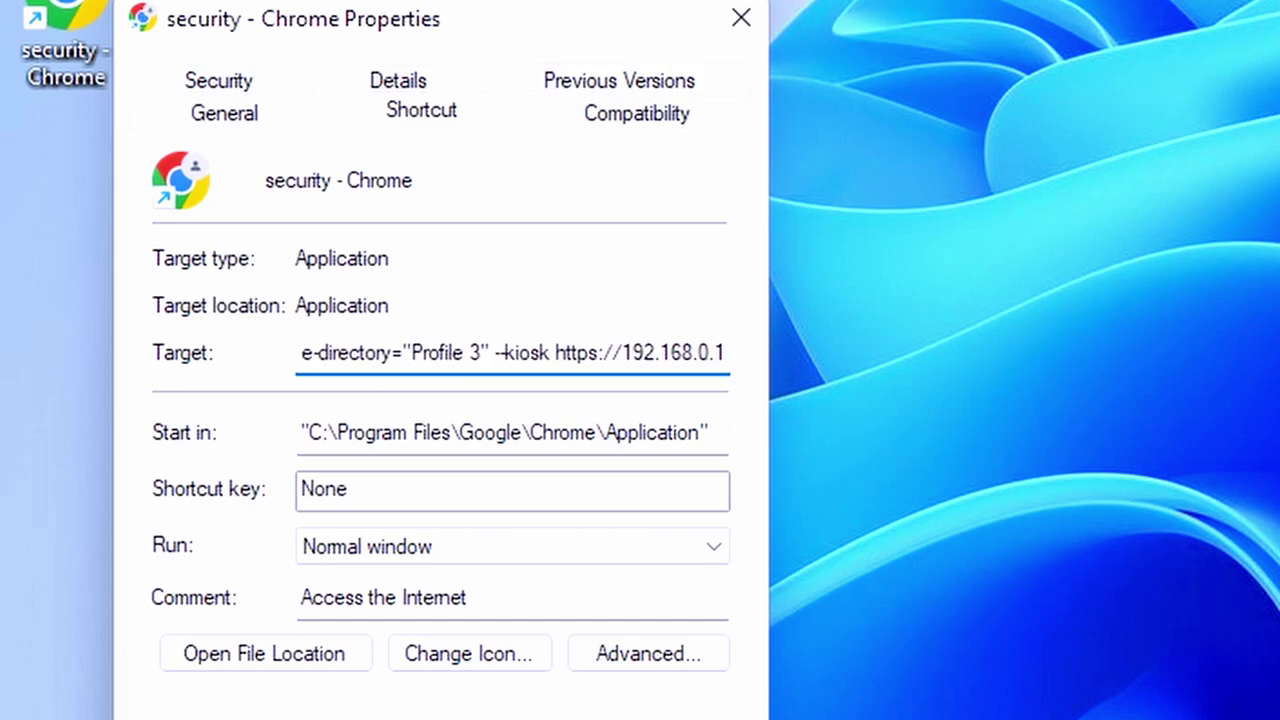
pyautogui.write('/protect')
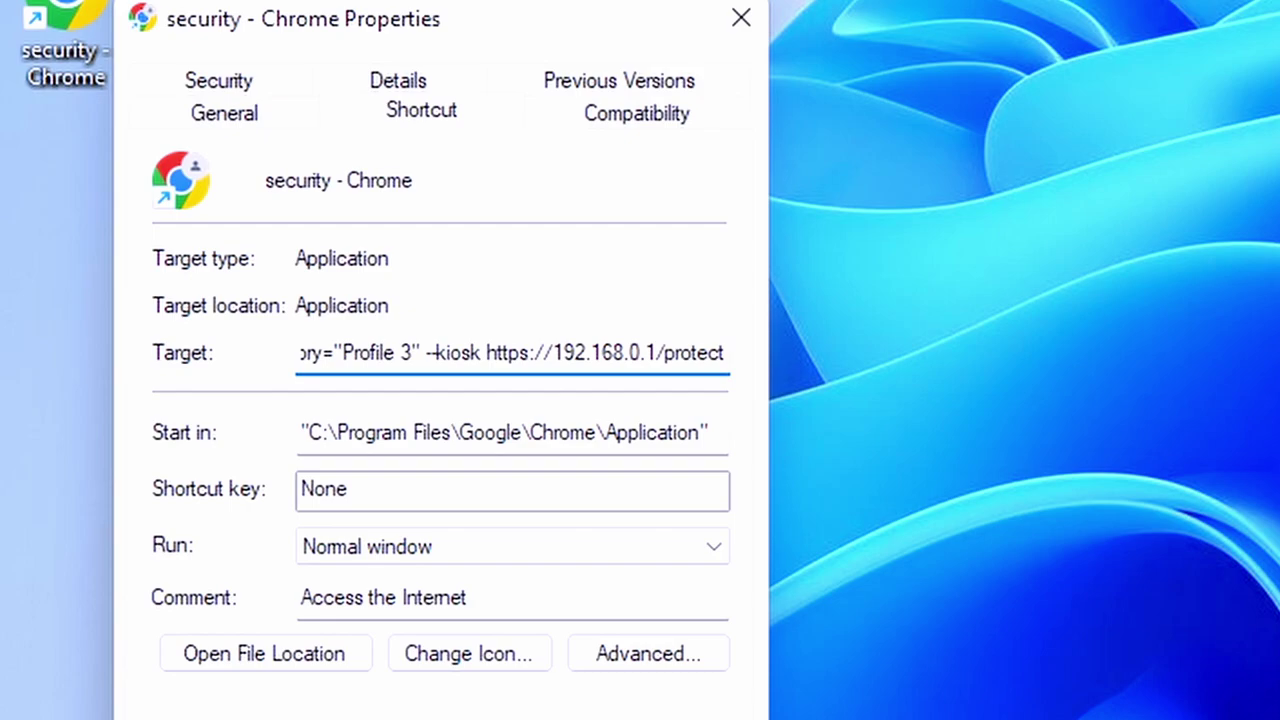
pyautogui.write('/liveview')
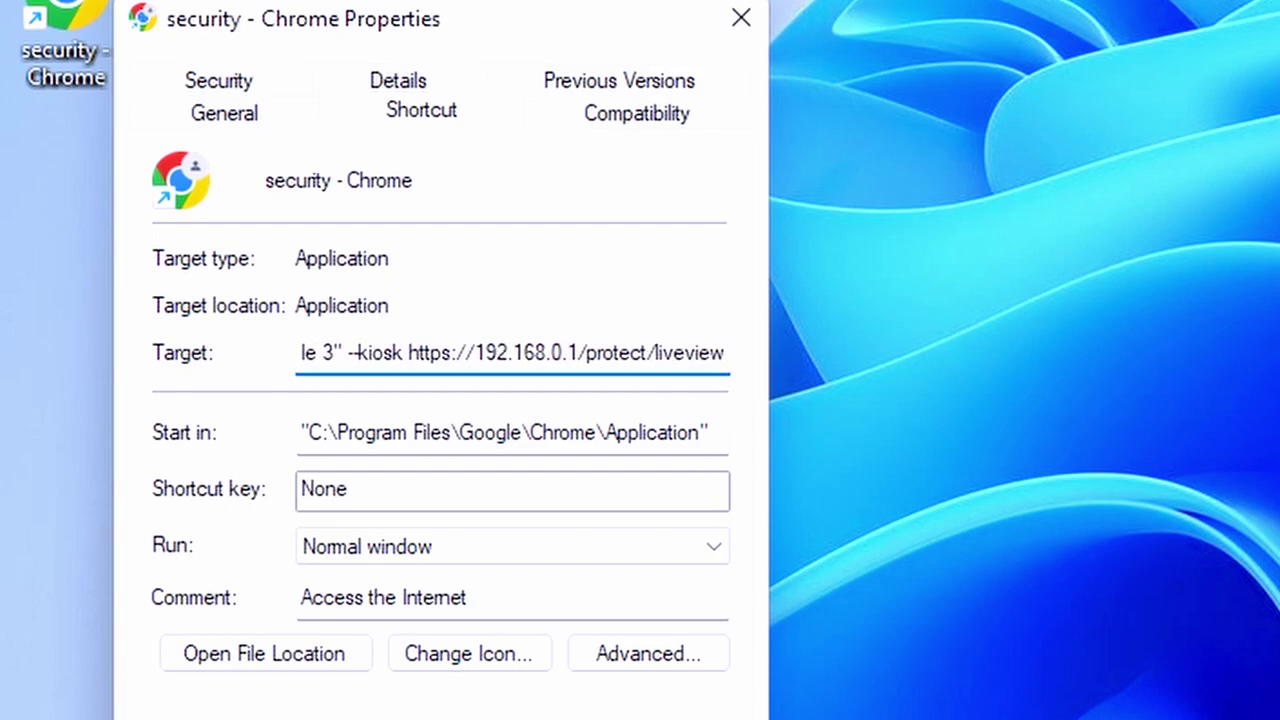
pyautogui.write('/')
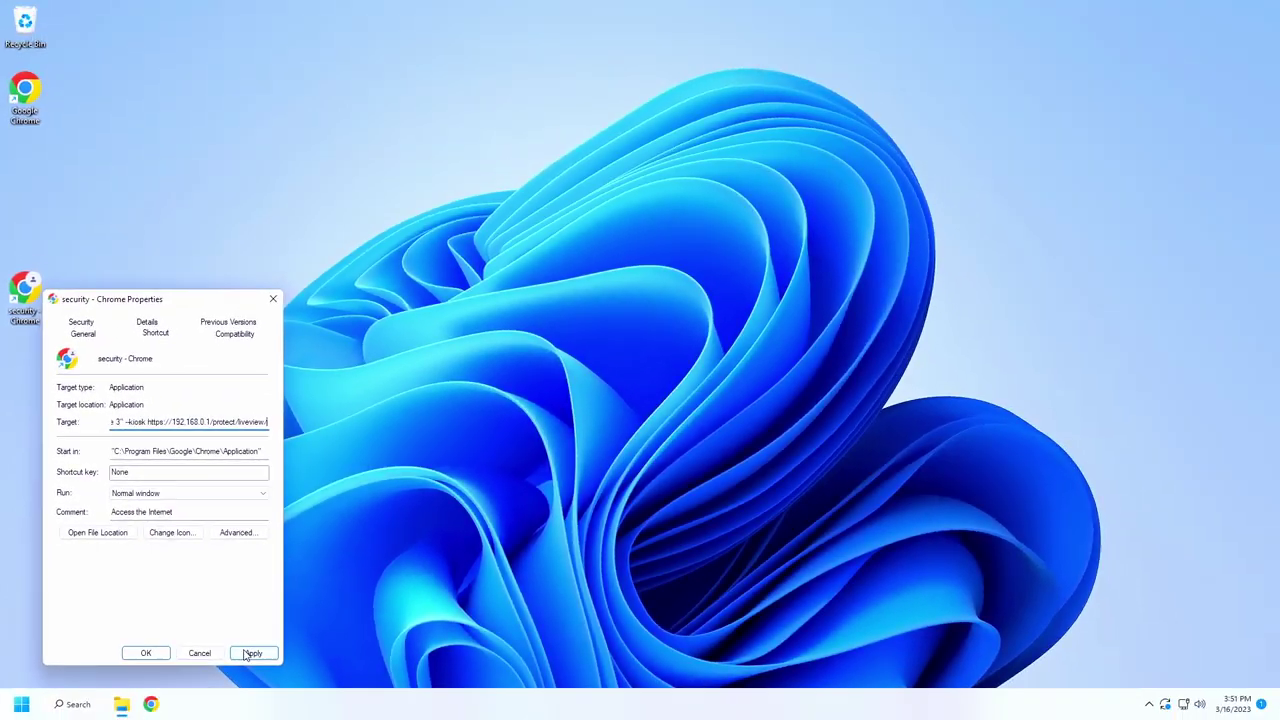
pyautogui.click(248, 653)
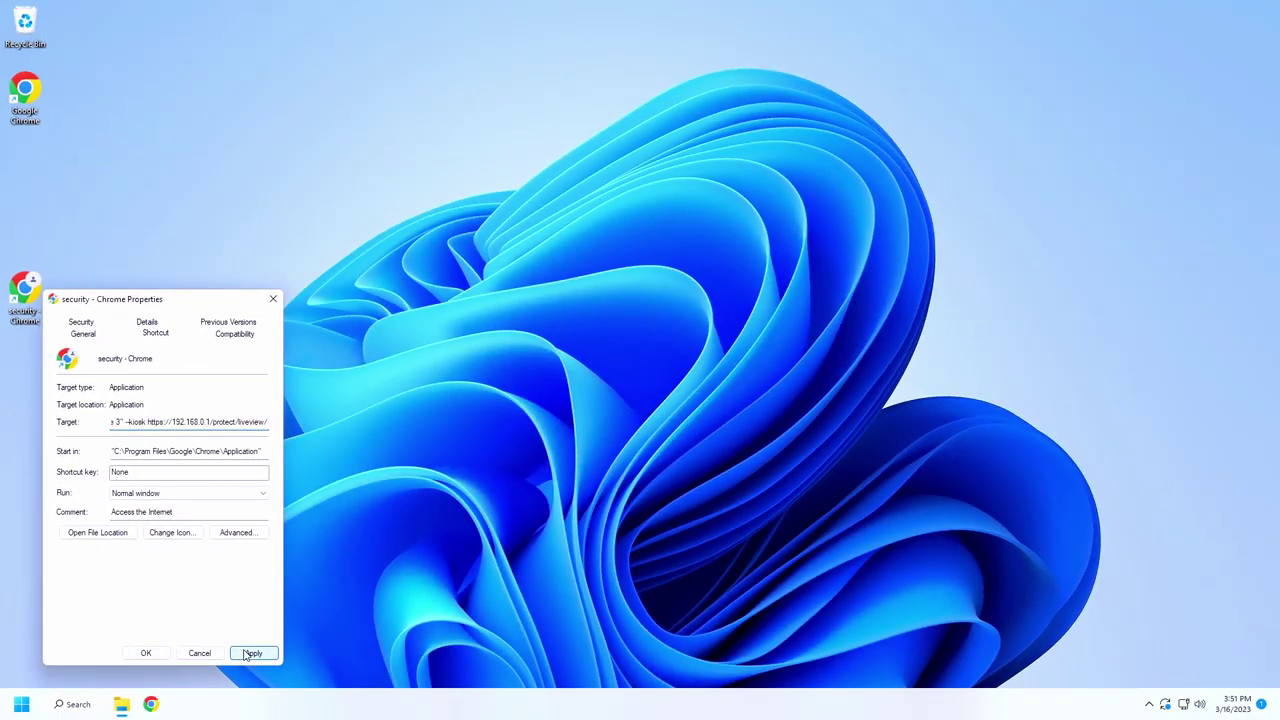
# Launch the security kiosk shortcut and proceed past the certificate warning to 192.168.0.1.
pyautogui.click(147, 652)
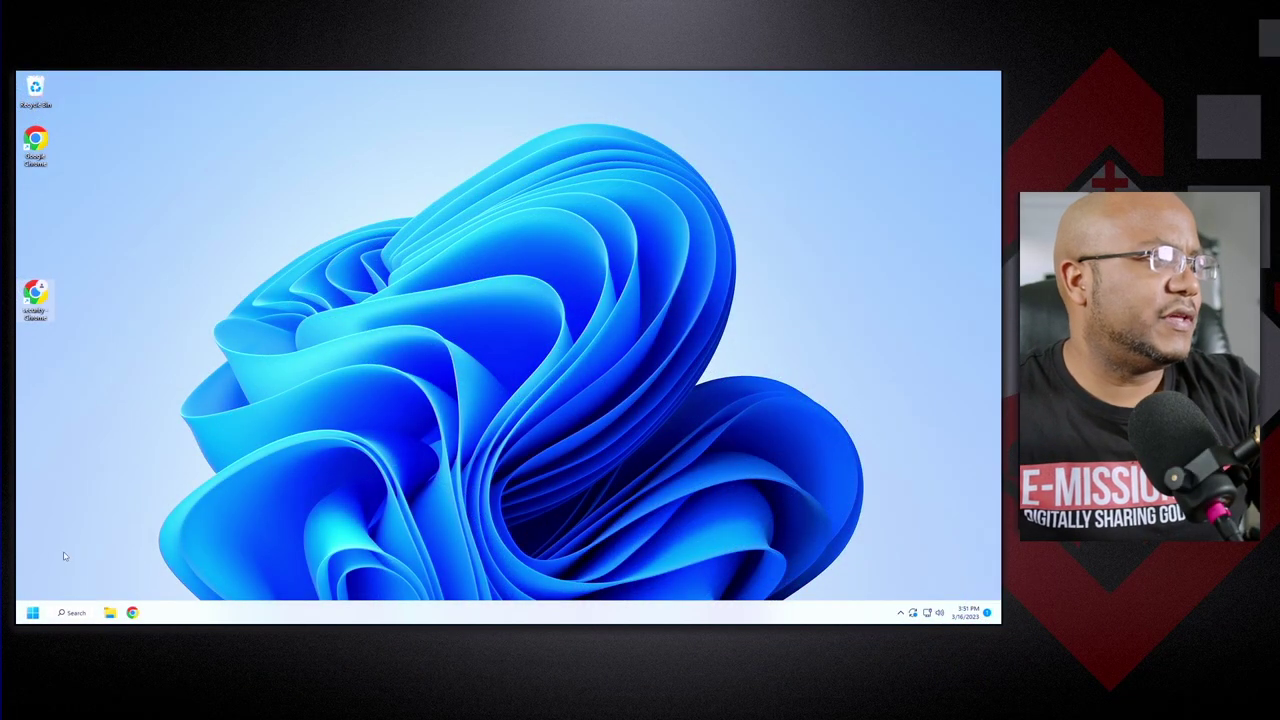
pyautogui.doubleClick(42, 303)
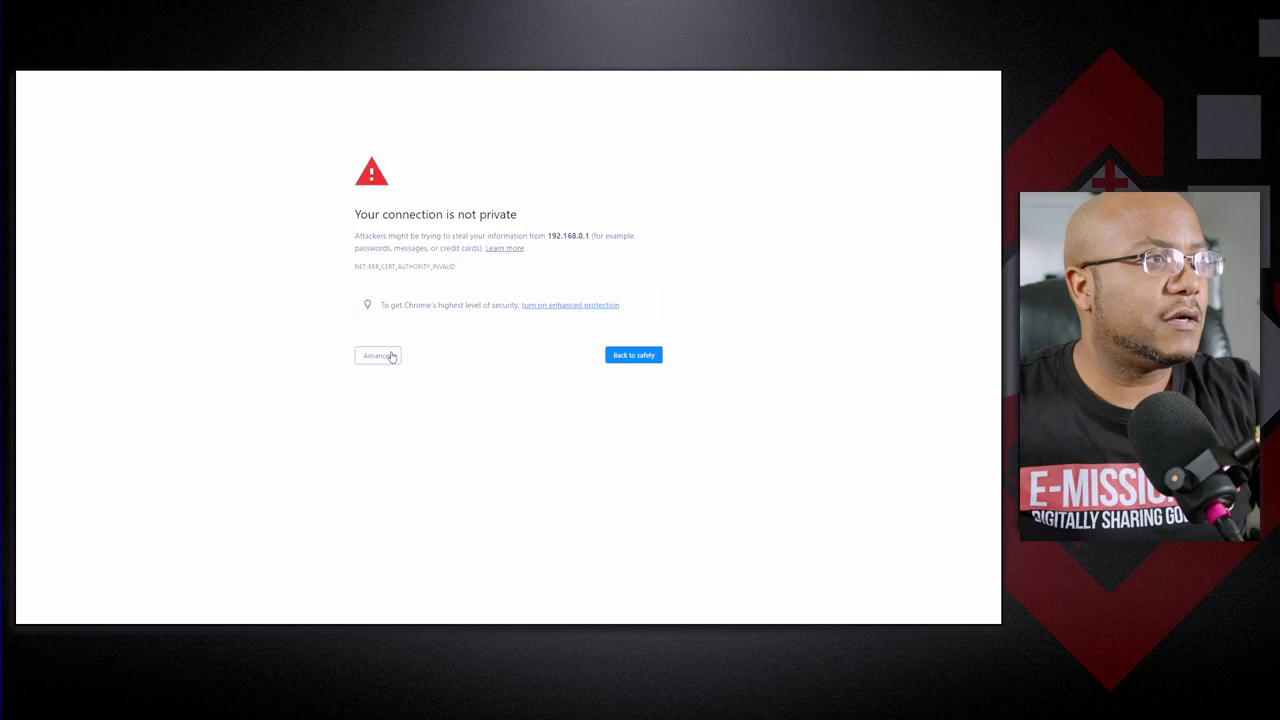
pyautogui.click(391, 356)
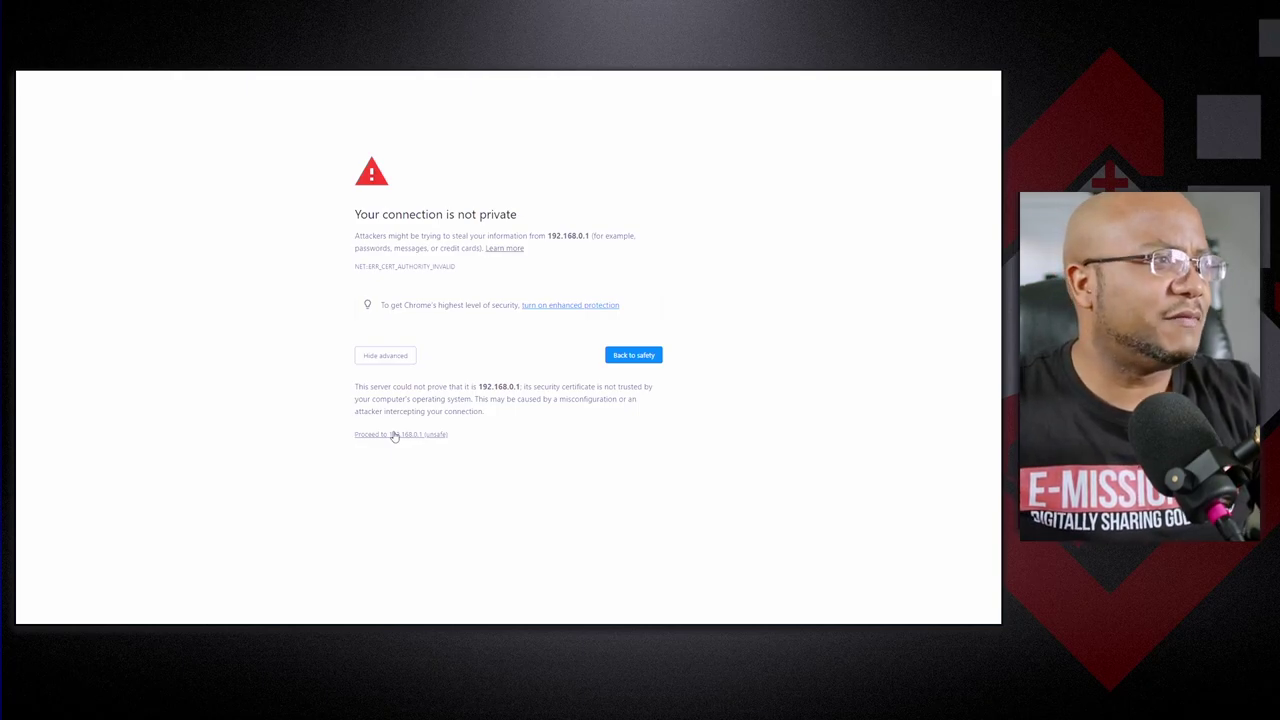
pyautogui.click(395, 436)
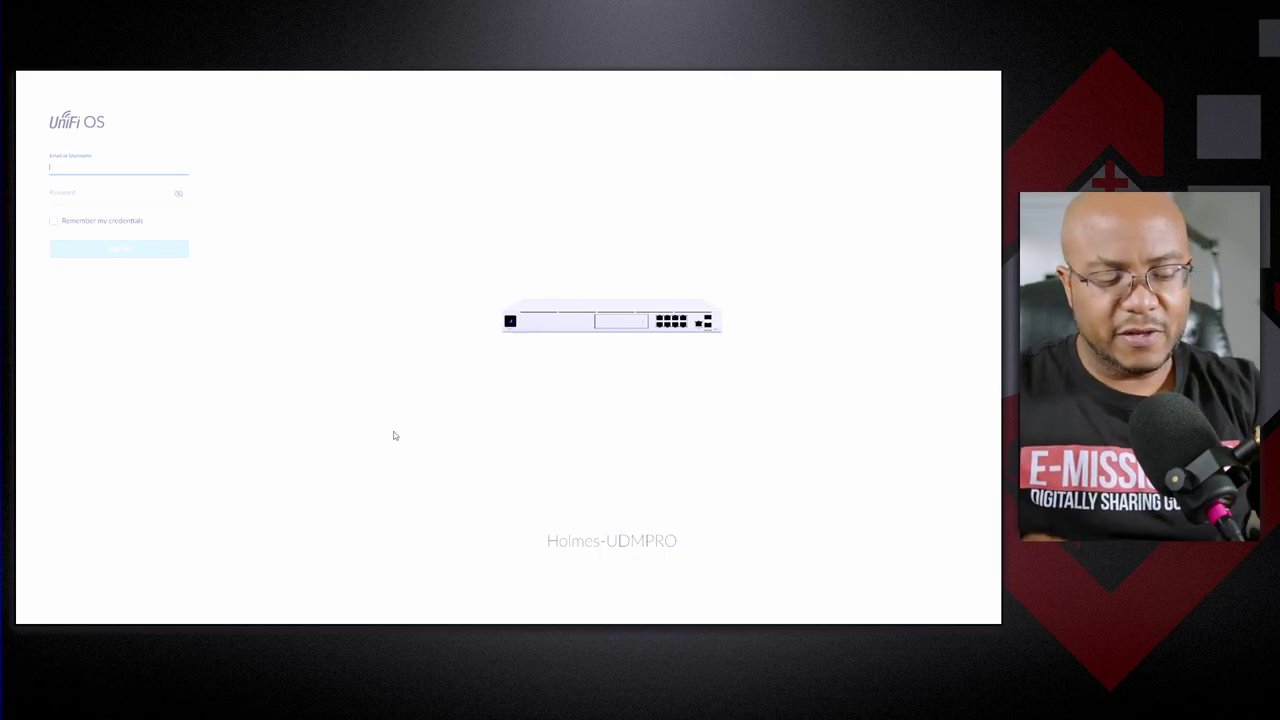
# Sign in with the viewer account's password, retyping it after the failed first attempt.
pyautogui.press('Tab')
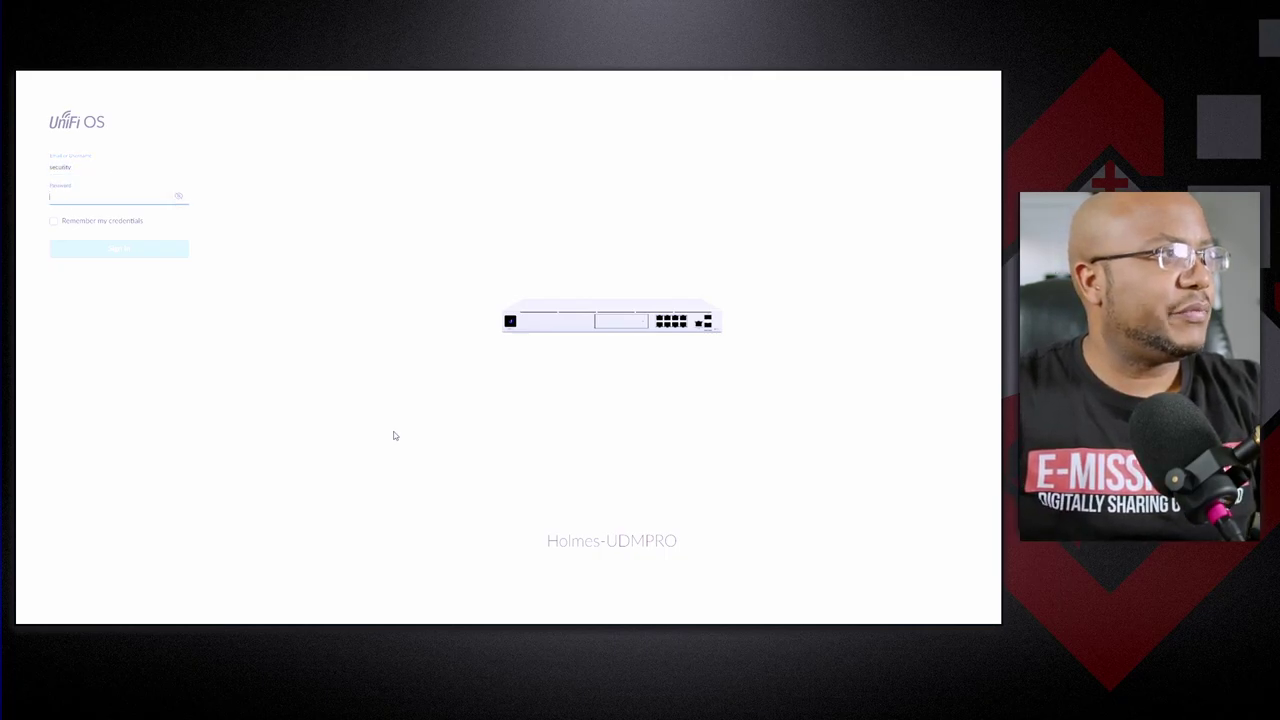
pyautogui.write('•')
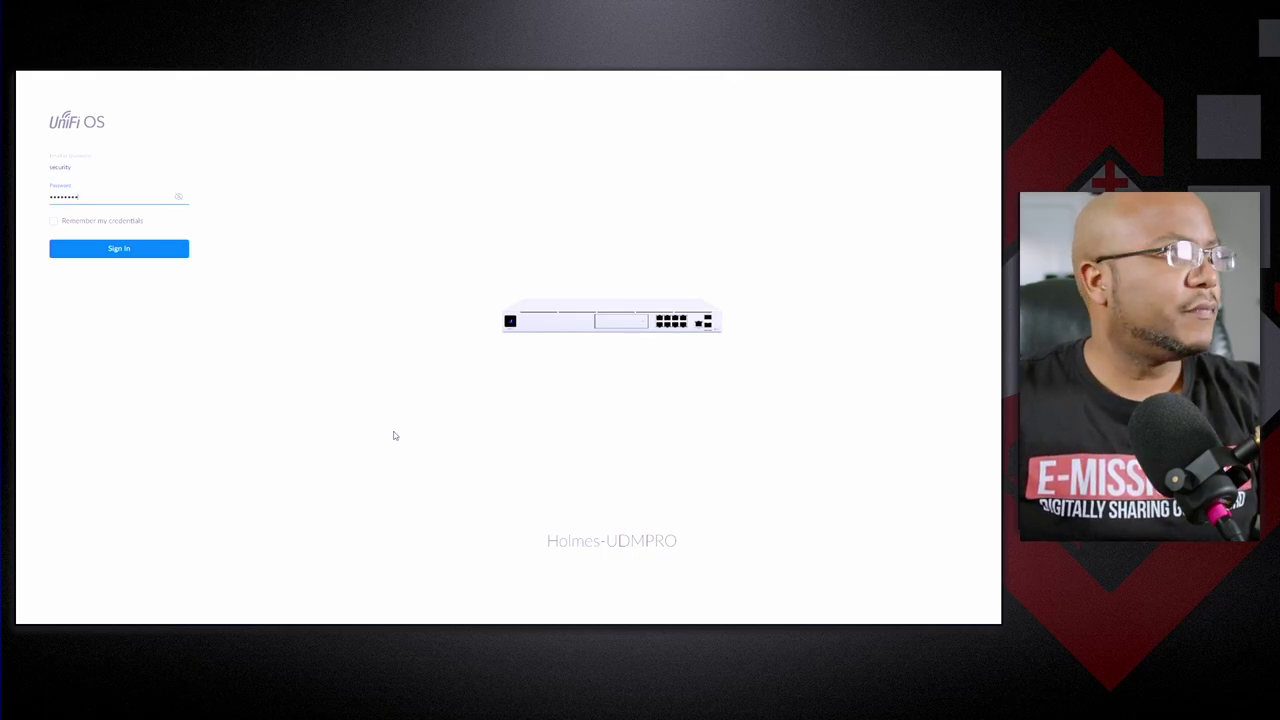
pyautogui.press('Return')
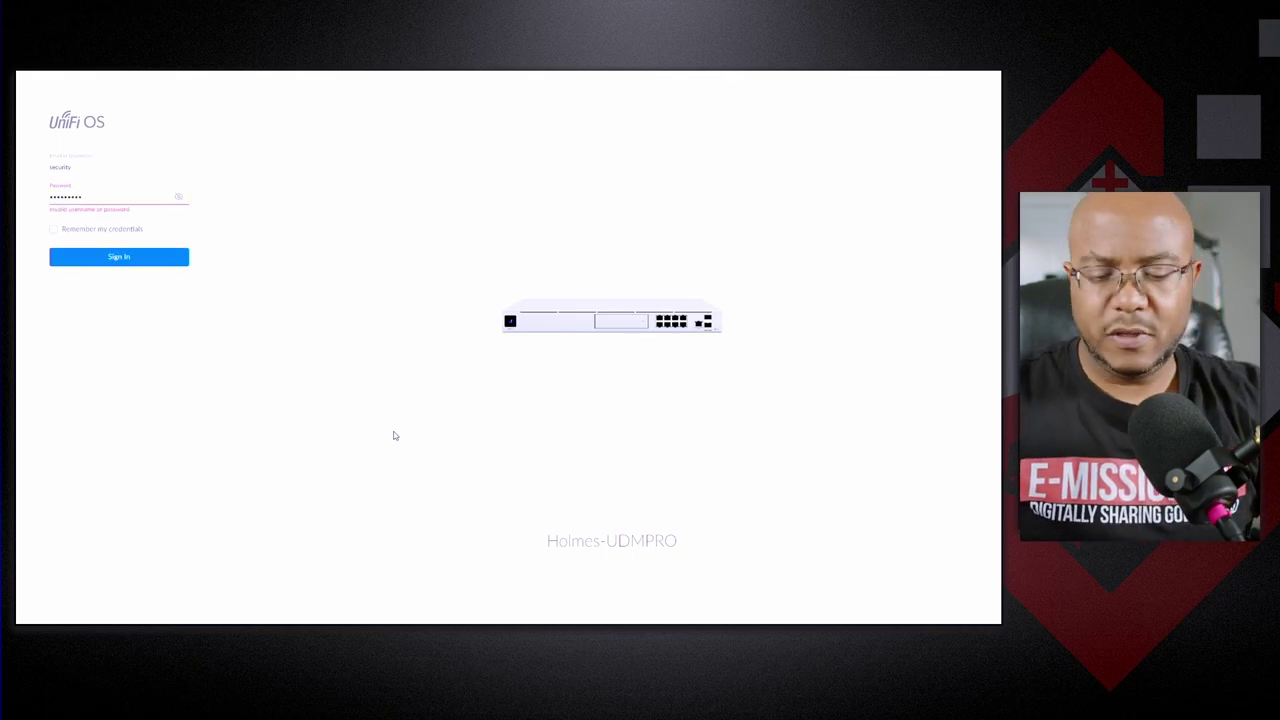
pyautogui.press('BackSpace')
pyautogui.press('BackSpace')
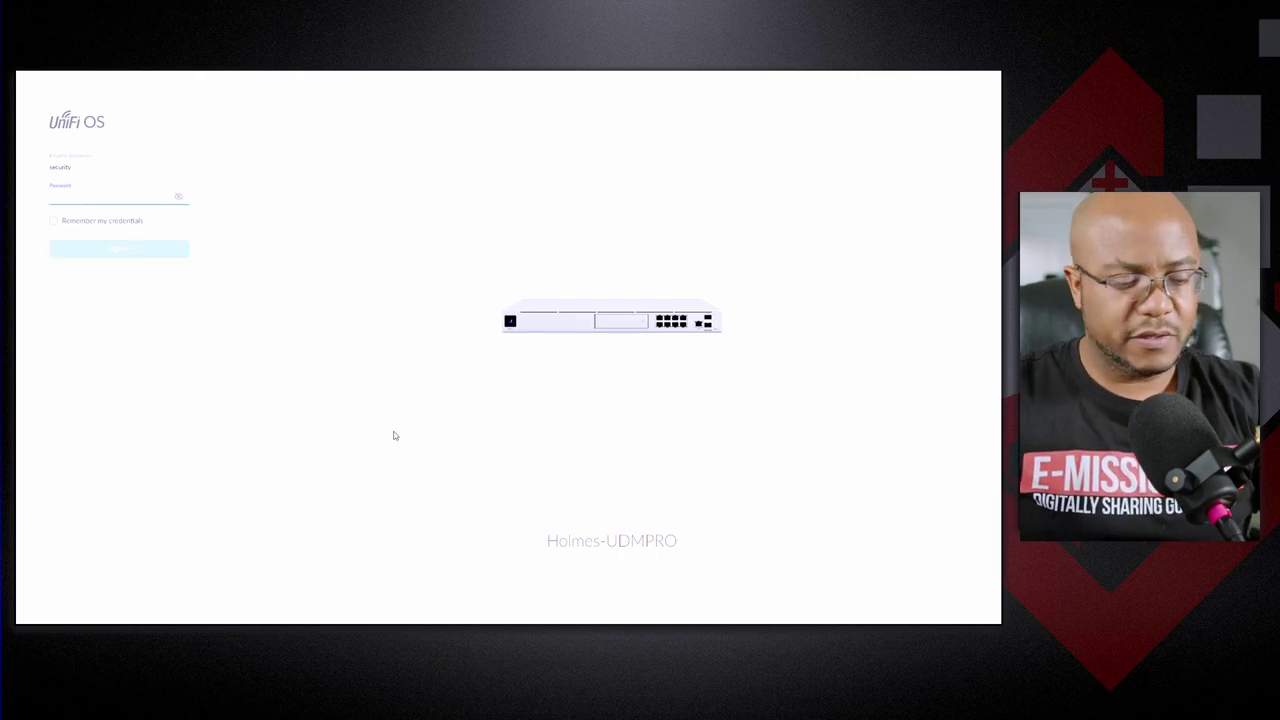
pyautogui.write('•')
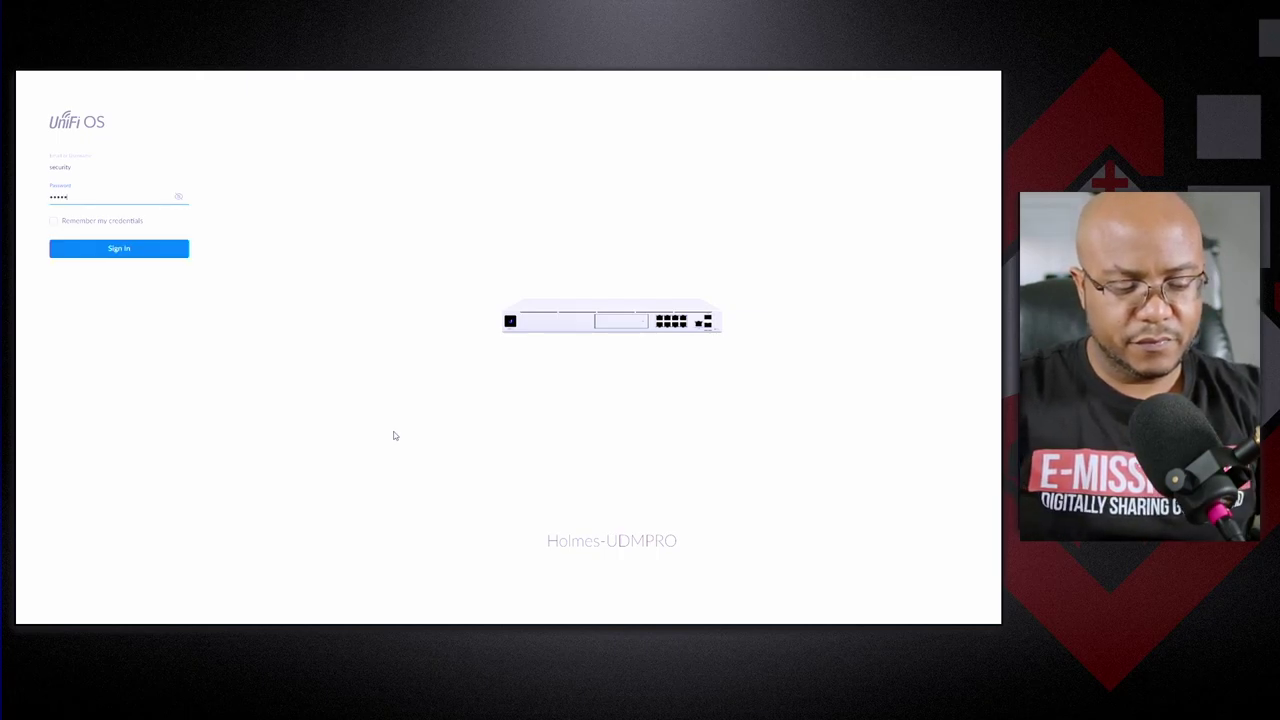
pyautogui.press('BackSpace')
pyautogui.press('BackSpace')
pyautogui.press('BackSpace')
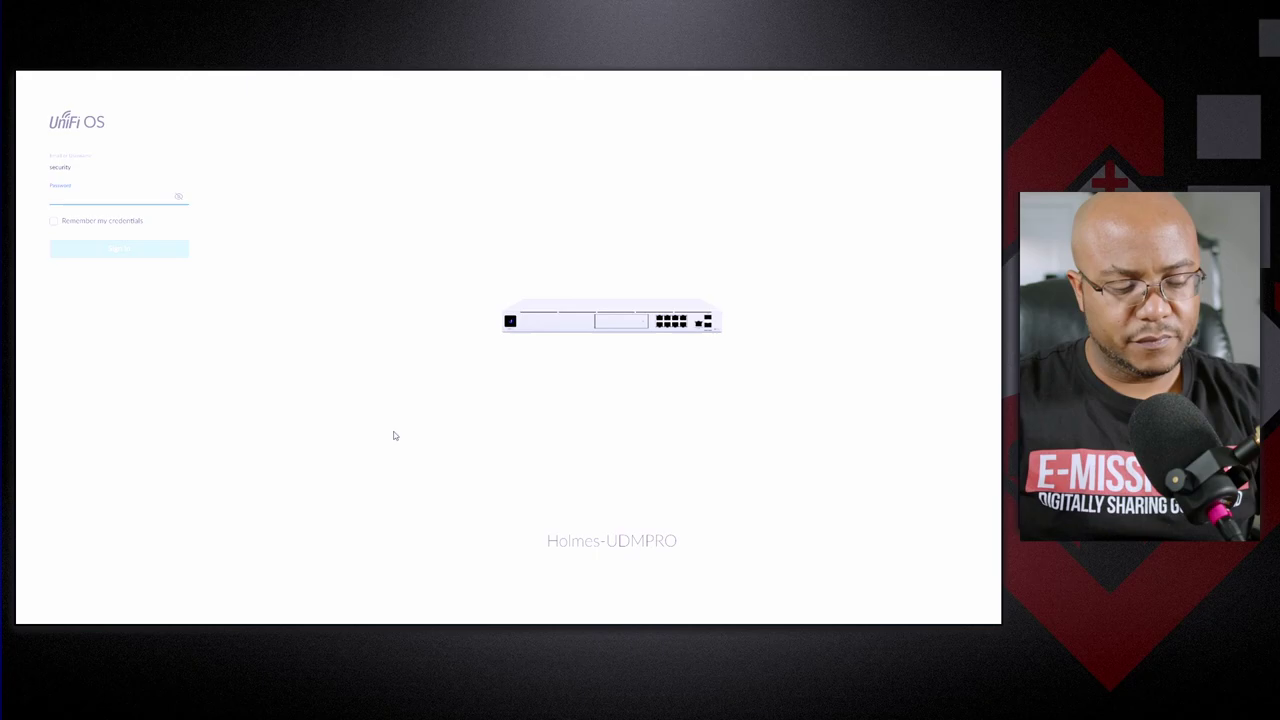
pyautogui.write('•')
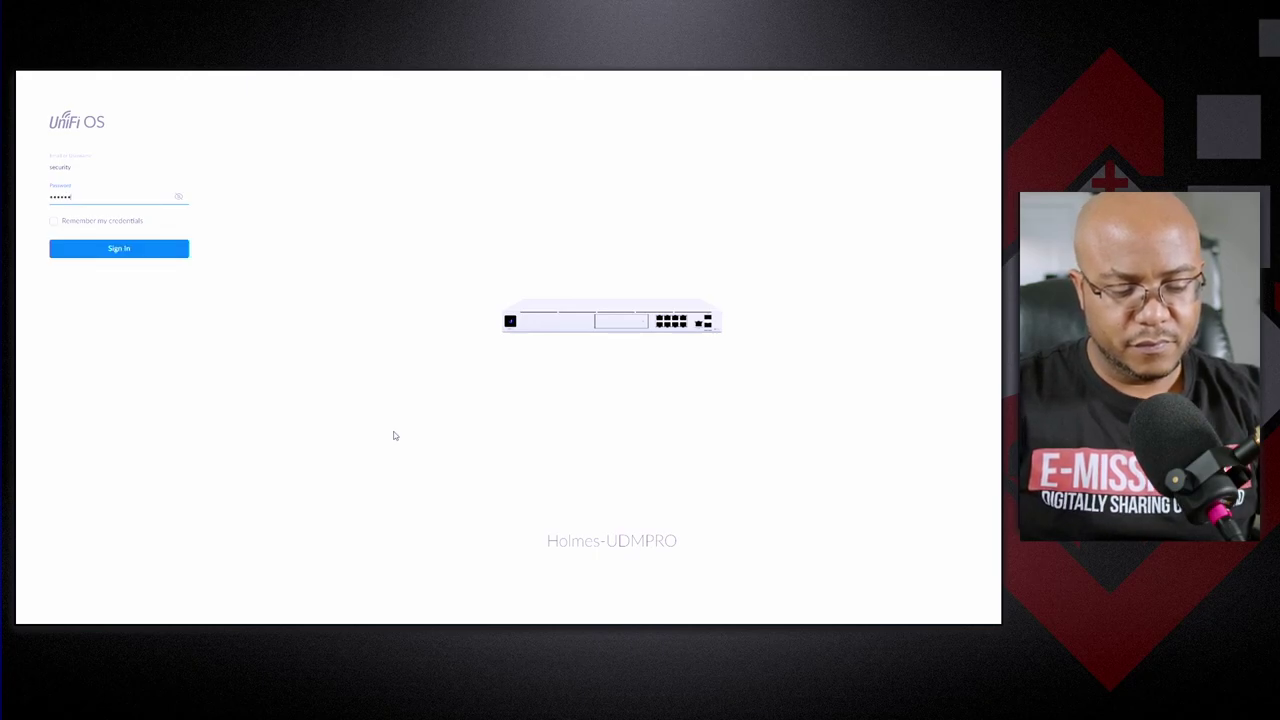
pyautogui.press('Return')
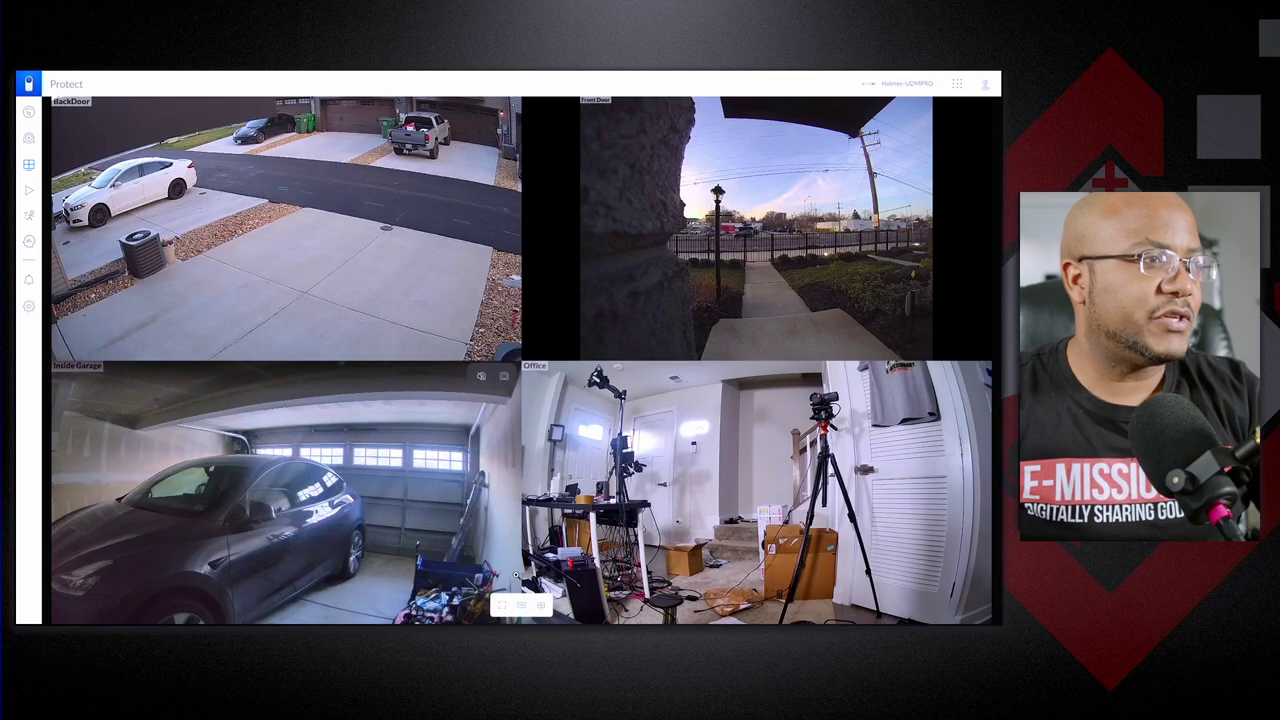
# Make the four-camera grid full screen, then close the kiosk Chrome window from the taskbar.
pyautogui.click(503, 608)
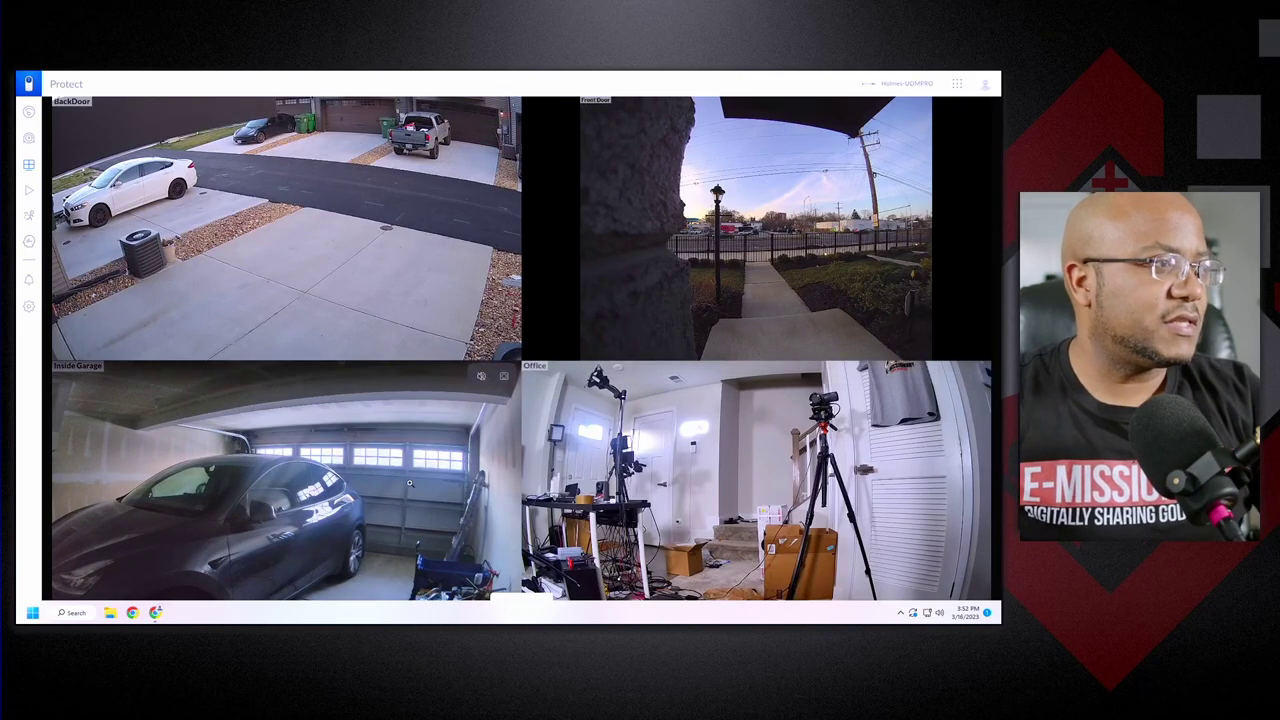
pyautogui.rightClick(156, 616)
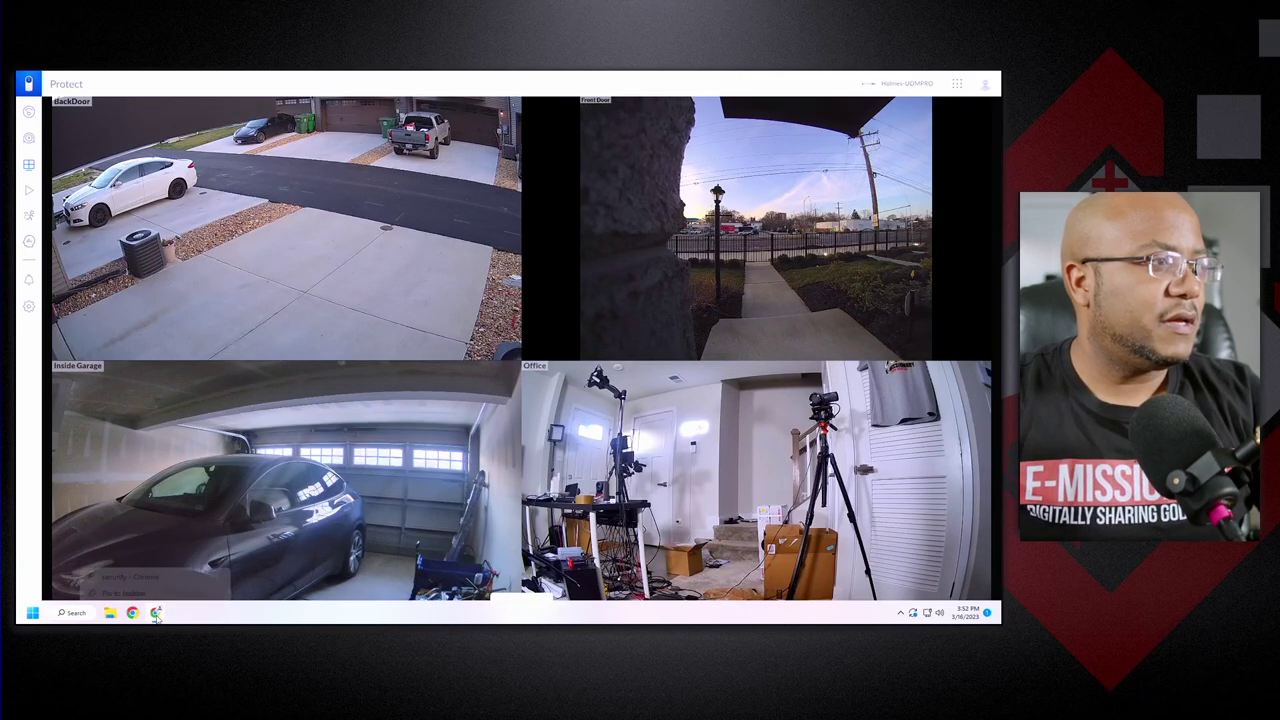
pyautogui.click(155, 589)
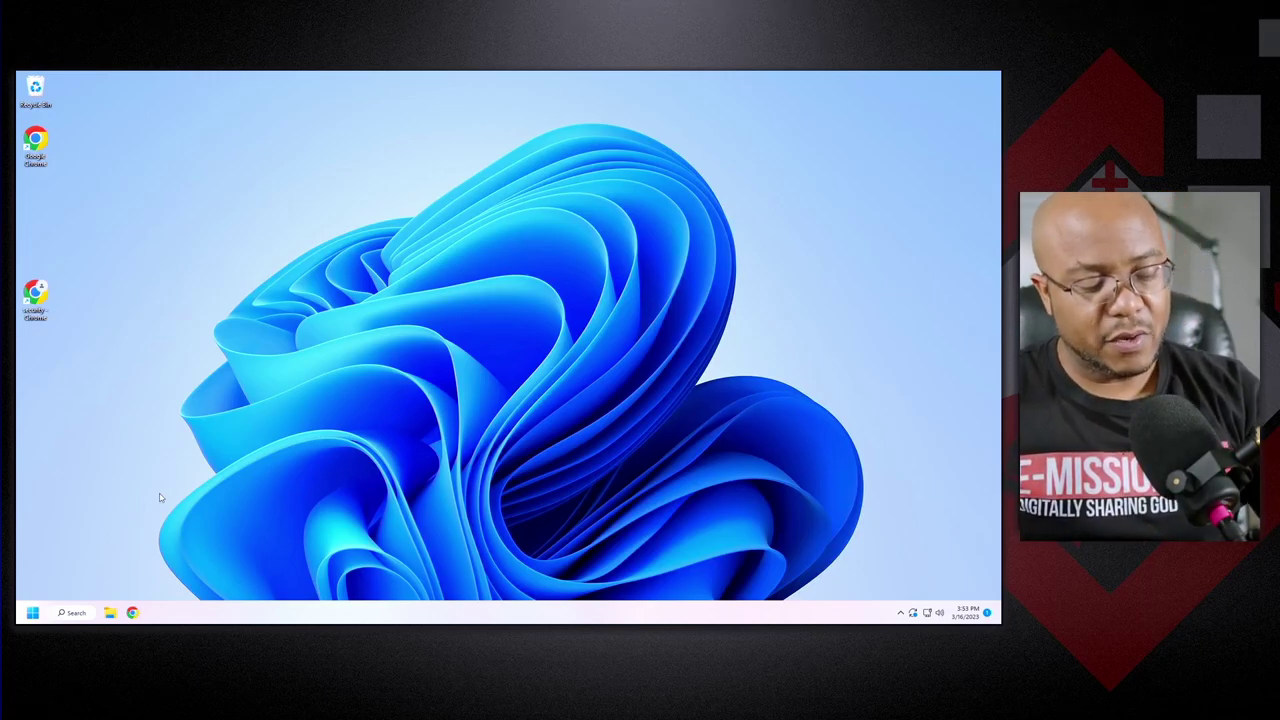
# Open shell:startup and move the desktop security - Chrome shortcut into the Startup folder.
pyautogui.press('super+r')
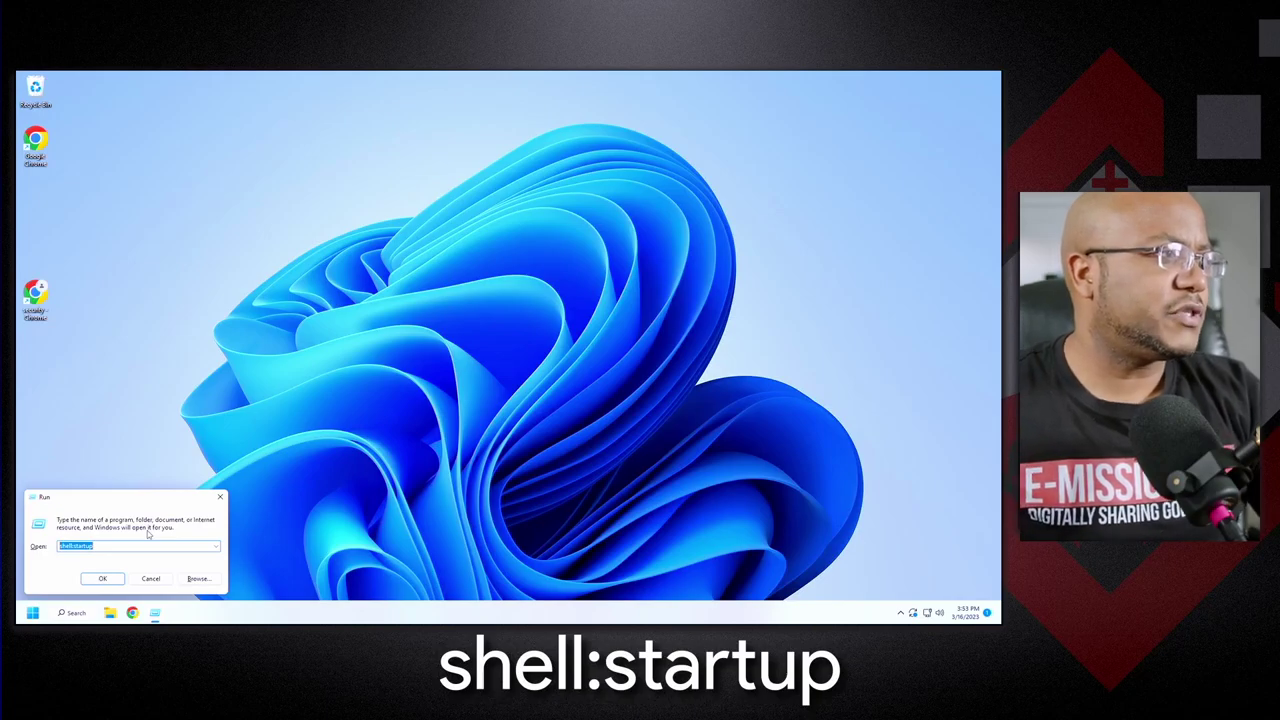
pyautogui.click(112, 581)
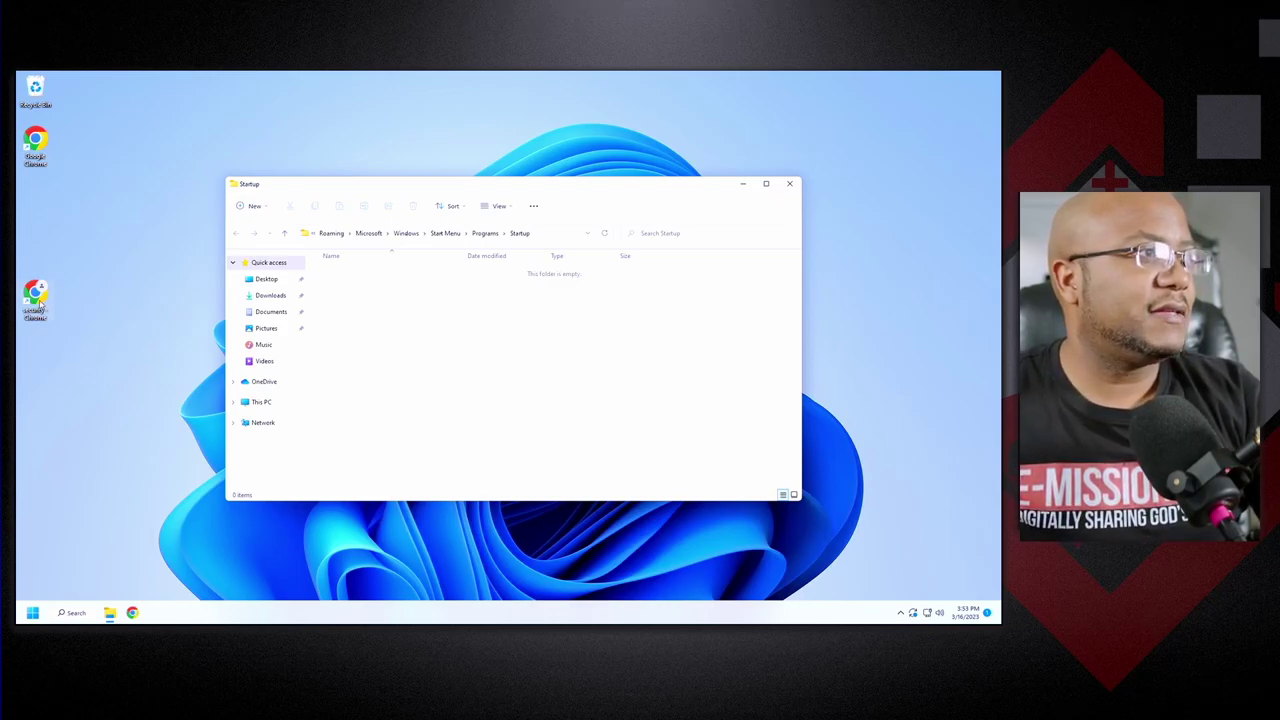
pyautogui.moveTo(38, 300); pyautogui.dragTo(366, 363)
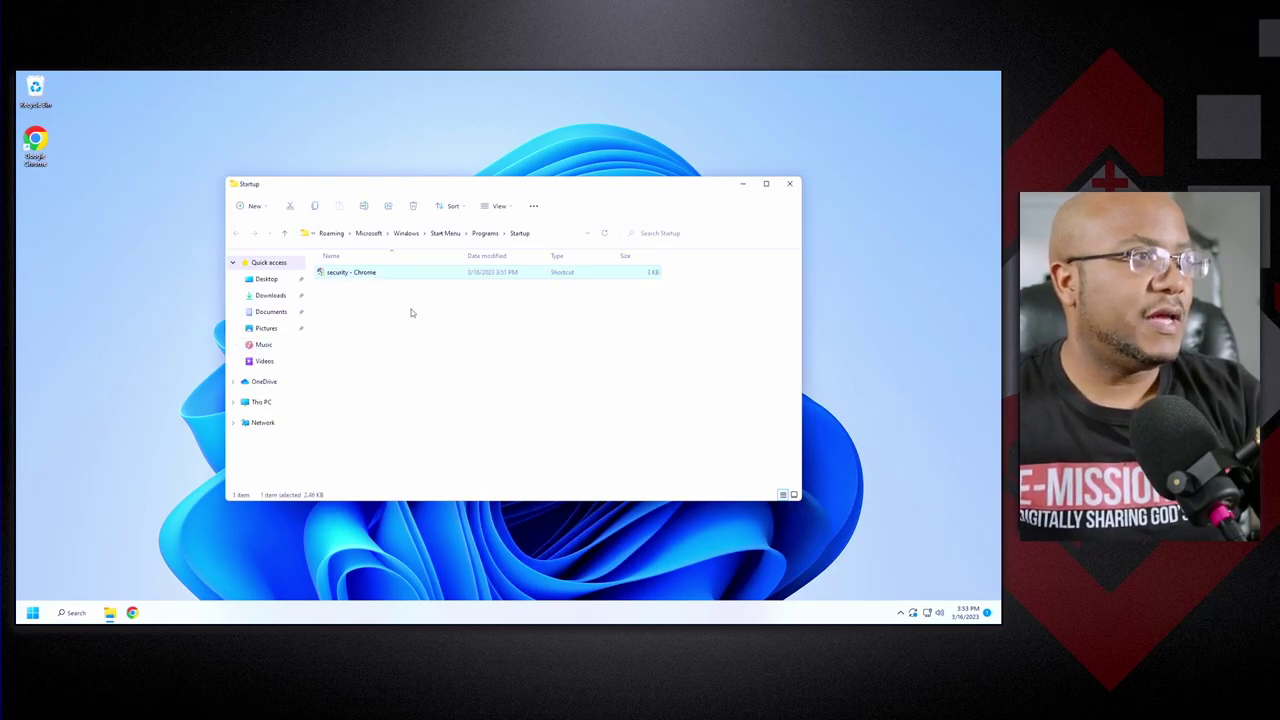
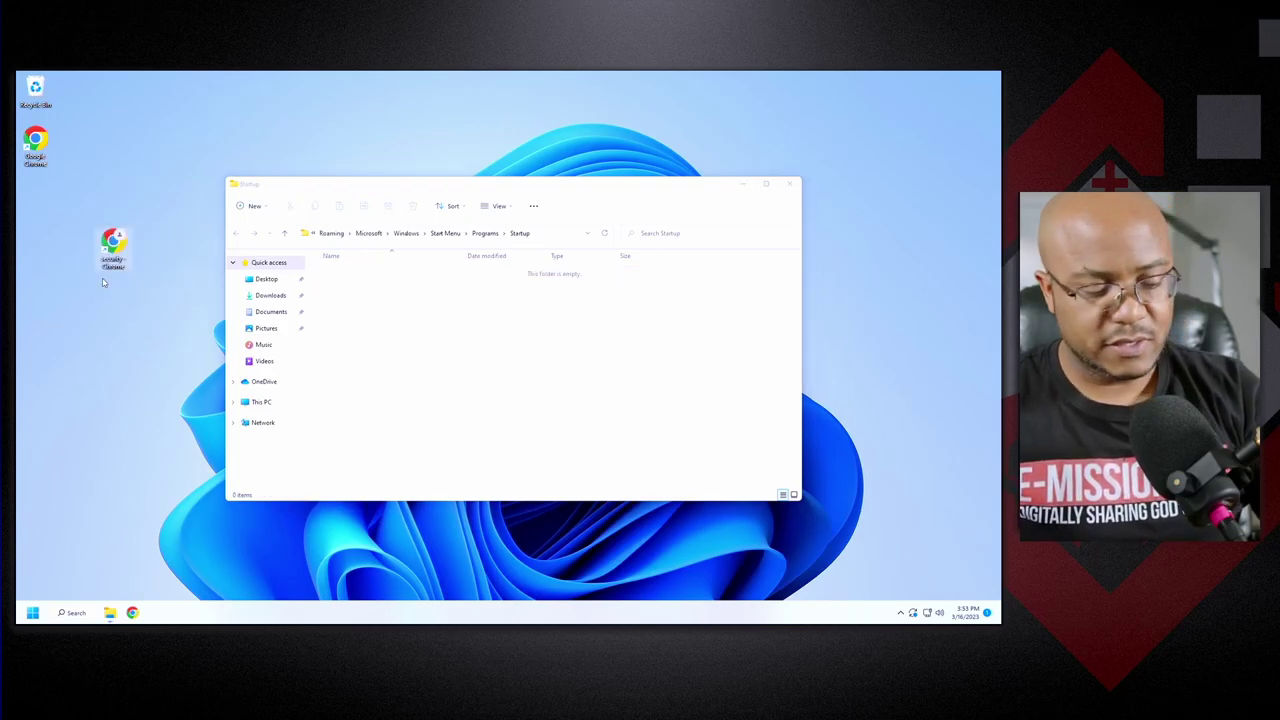
# Paste the copied 'security - Chrome' kiosk shortcut into the empty Startup folder.
pyautogui.click(464, 325)
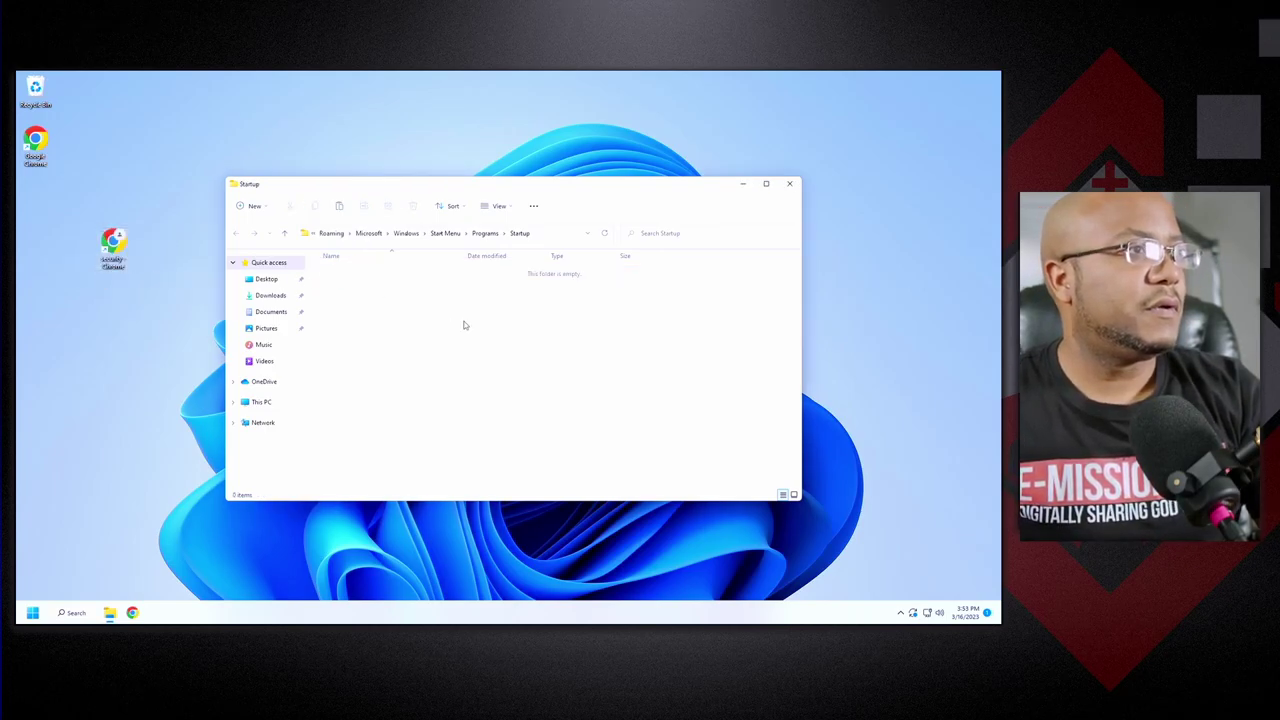
pyautogui.hotkey('ctrl', 'v')
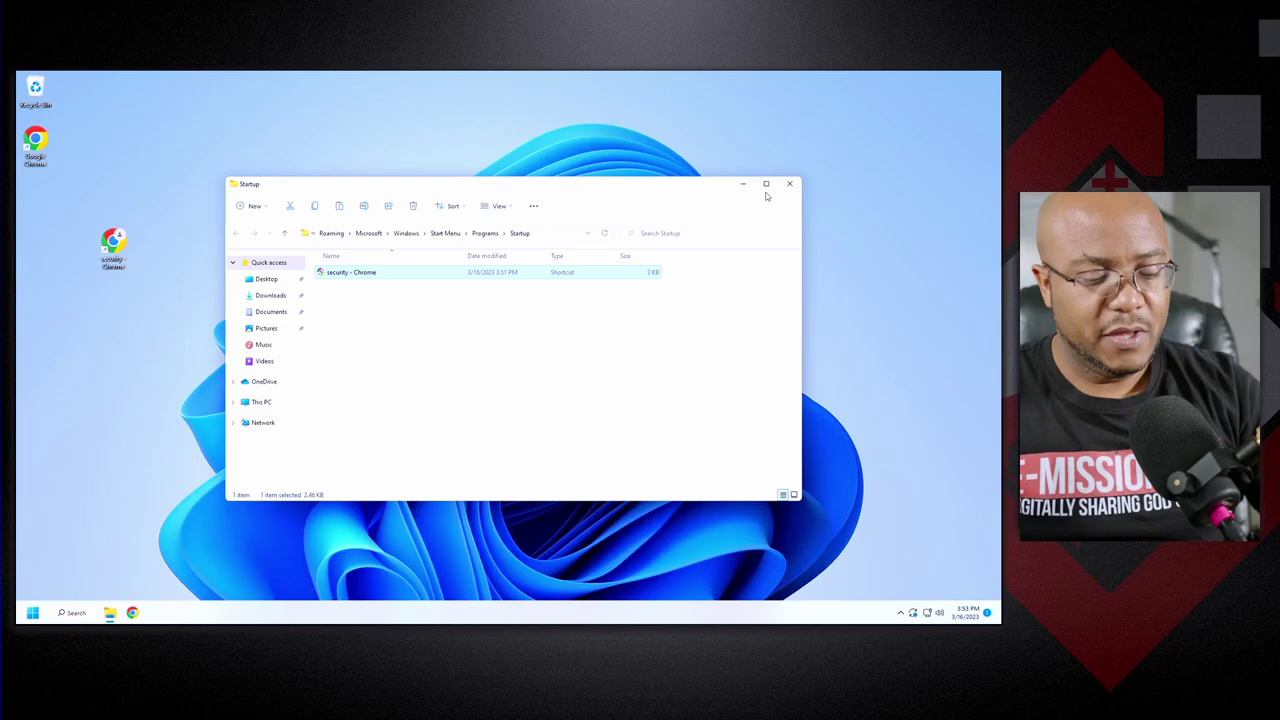
# Confirm plugged-in screen turn-off and sleep are both Never in Power settings, then close Settings.
pyautogui.press('super')
pyautogui.write('power')
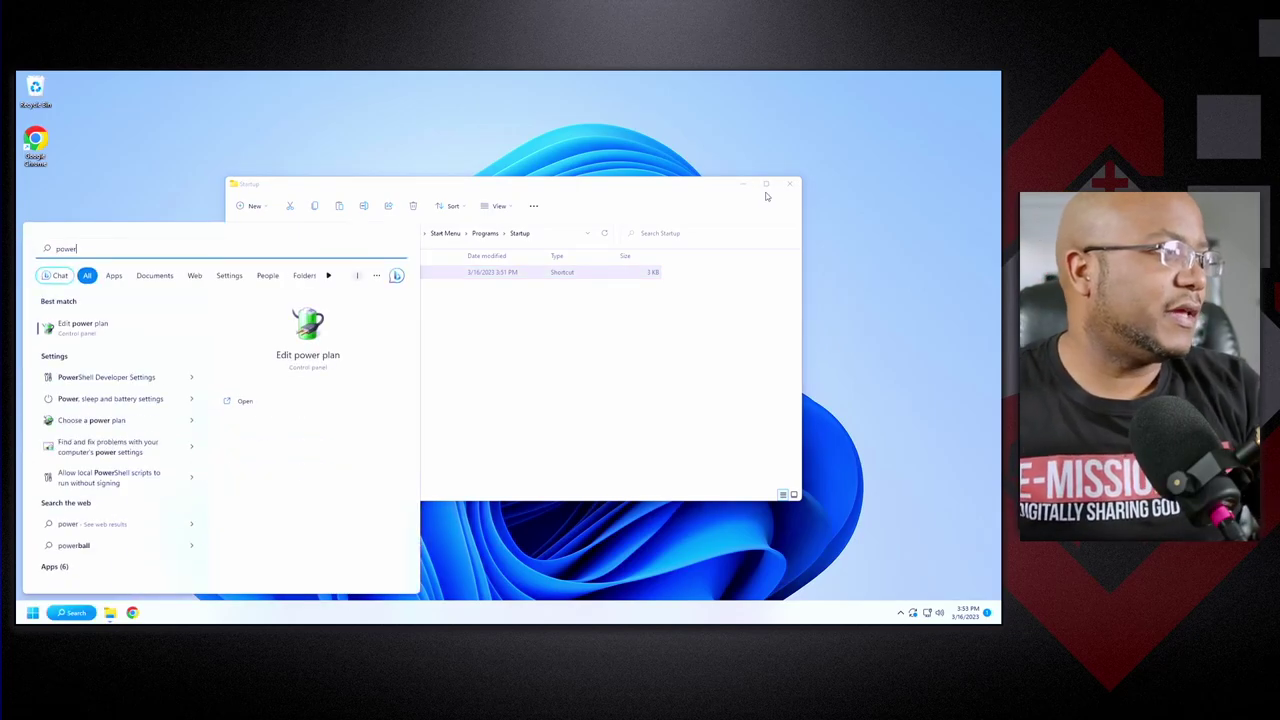
pyautogui.press('Down')
pyautogui.press('Down')
pyautogui.press('Down')
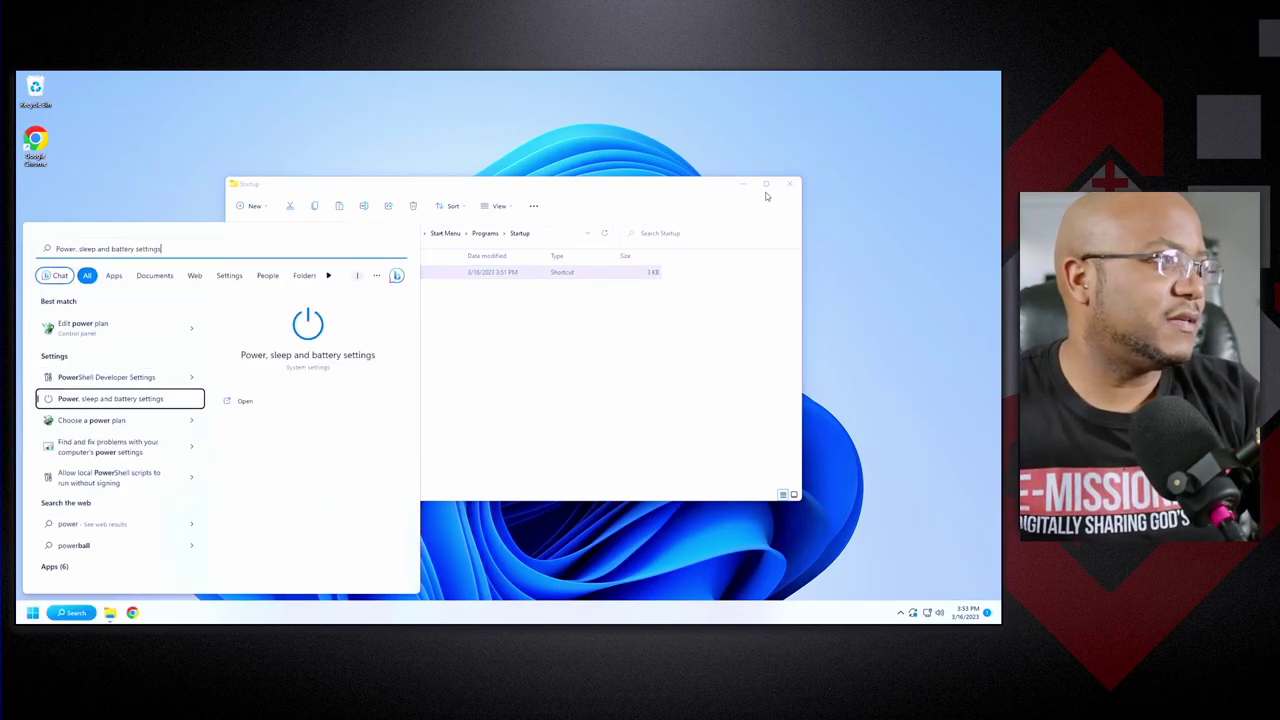
pyautogui.press('Return')
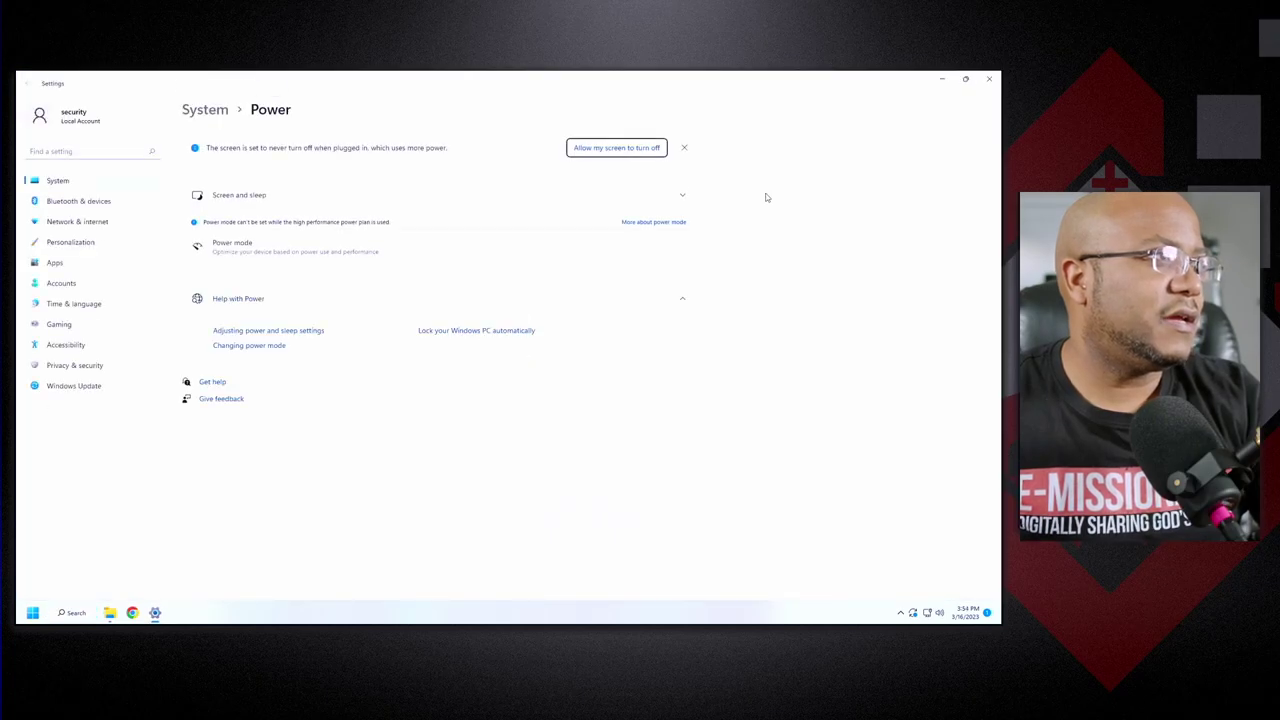
pyautogui.click(461, 209)
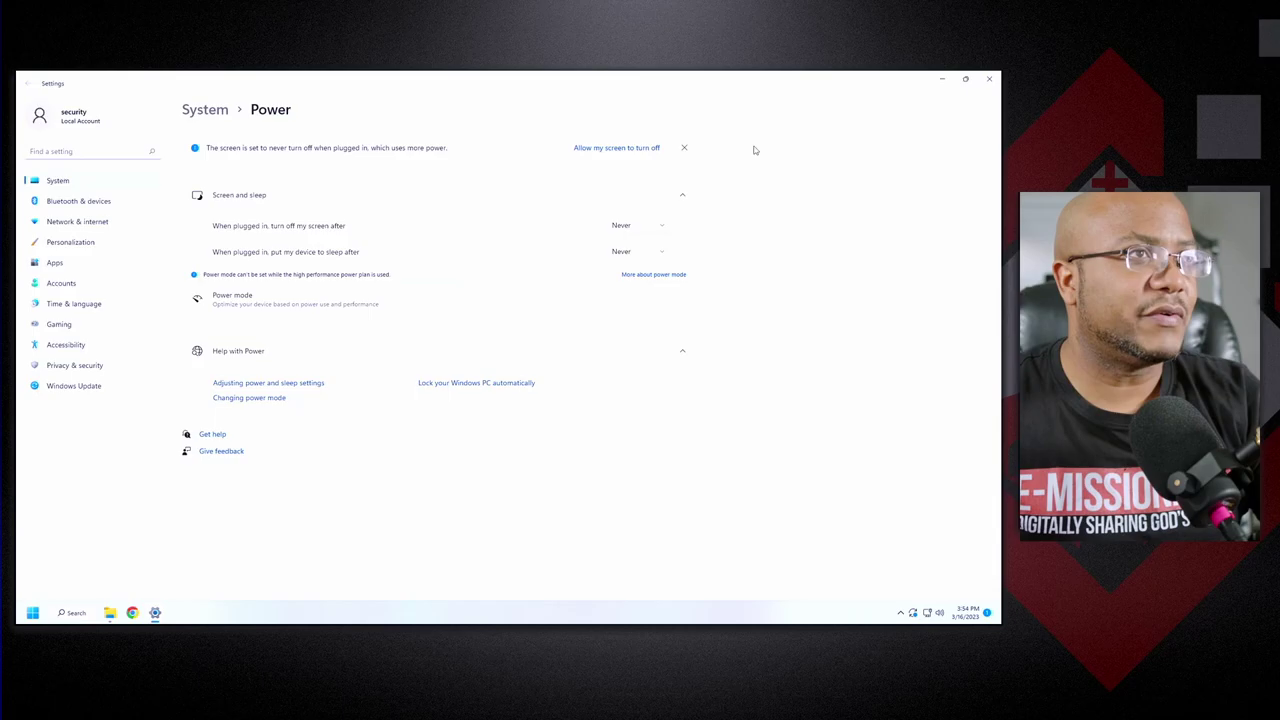
pyautogui.click(988, 80)
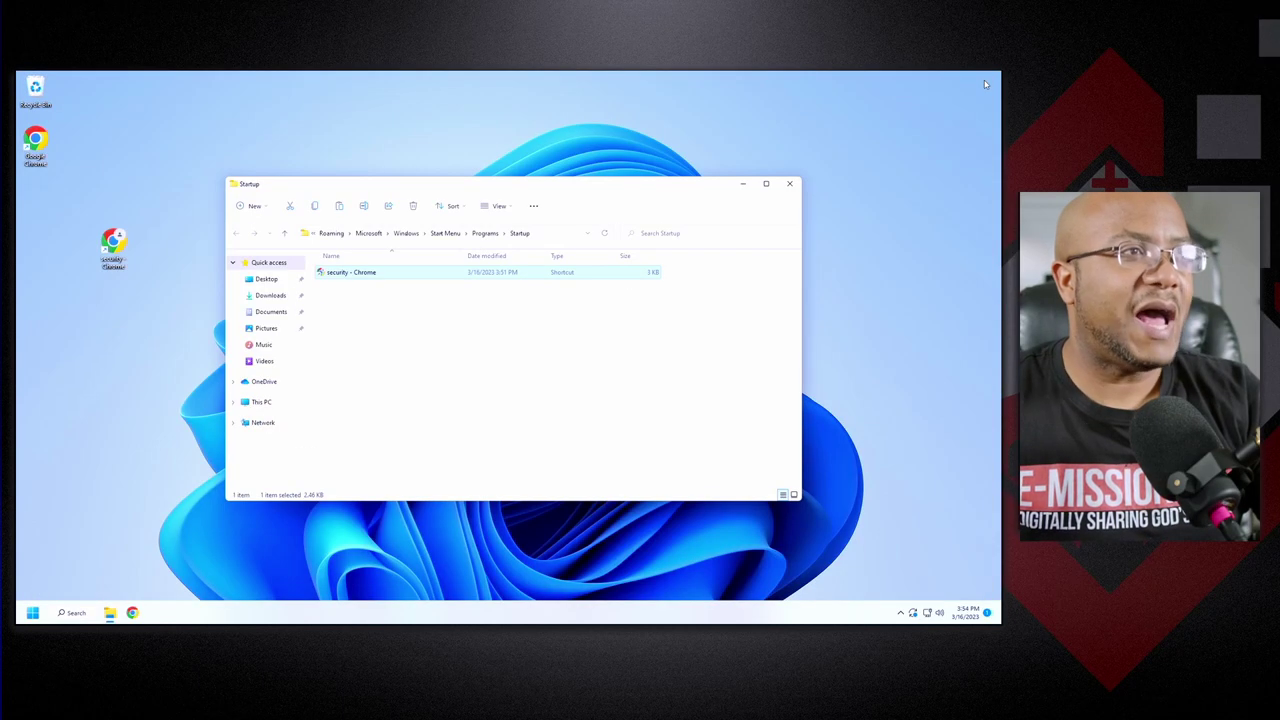
# Close the Startup folder window and restart Windows from the Start menu power options.
pyautogui.click(789, 186)
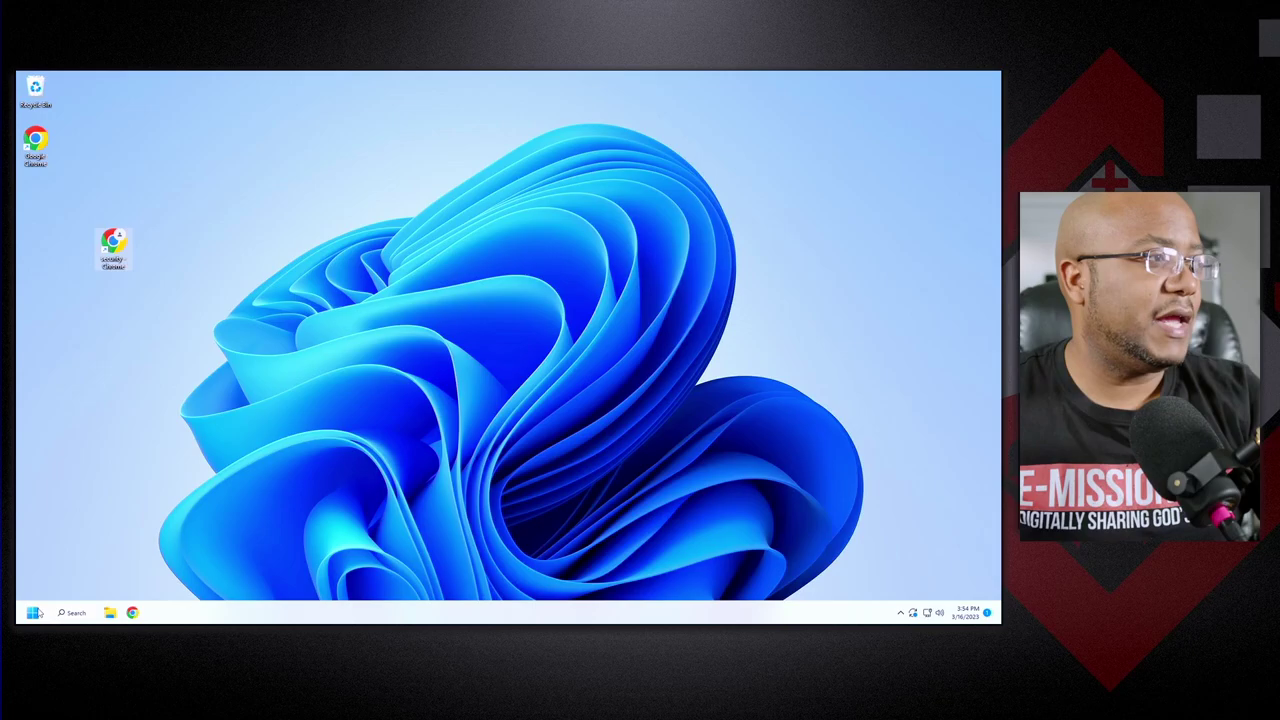
pyautogui.click(33, 612)
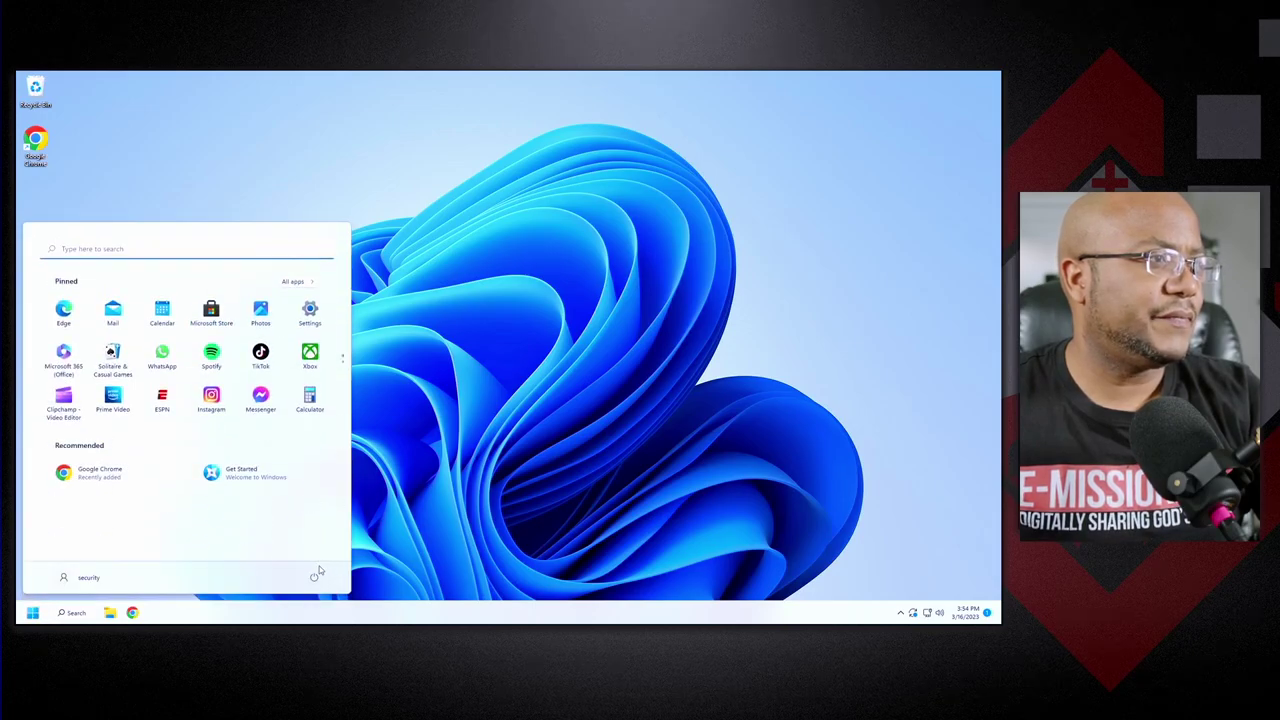
pyautogui.click(315, 578)
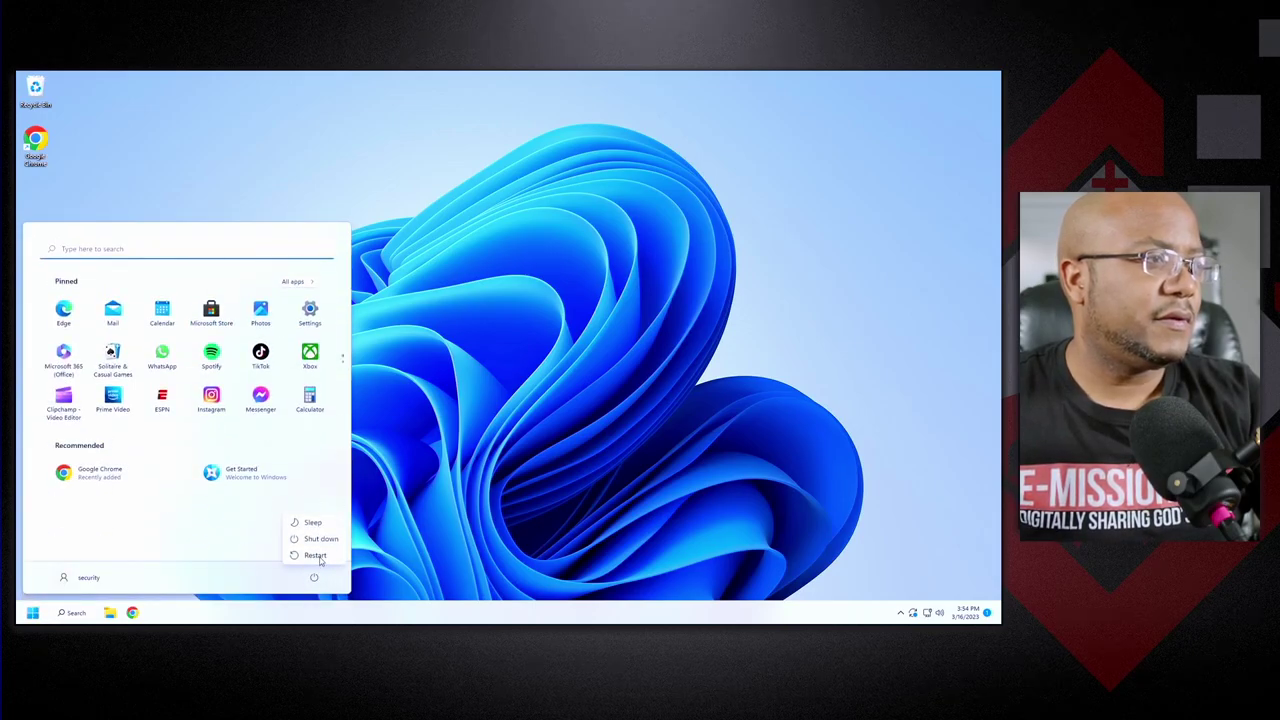
pyautogui.click(321, 561)
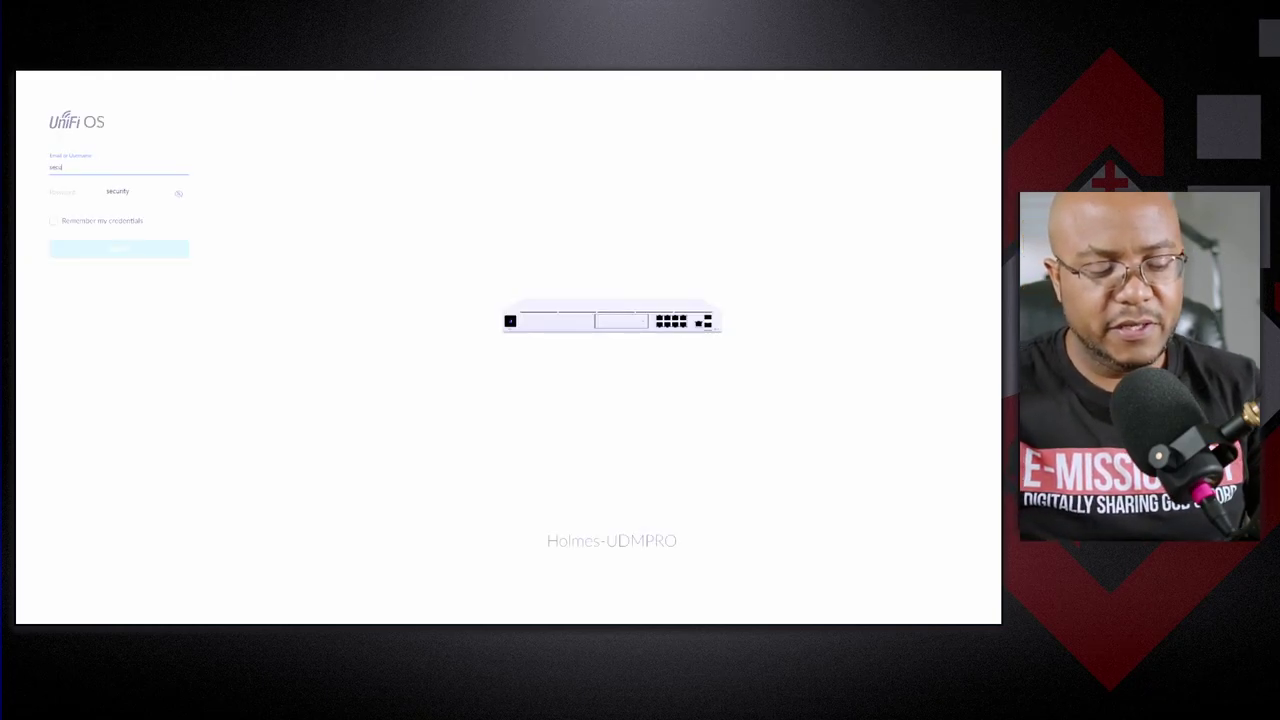
# Complete the username, enter the account password and sign in to UniFi OS.
pyautogui.write('rity')
pyautogui.click(110, 196)
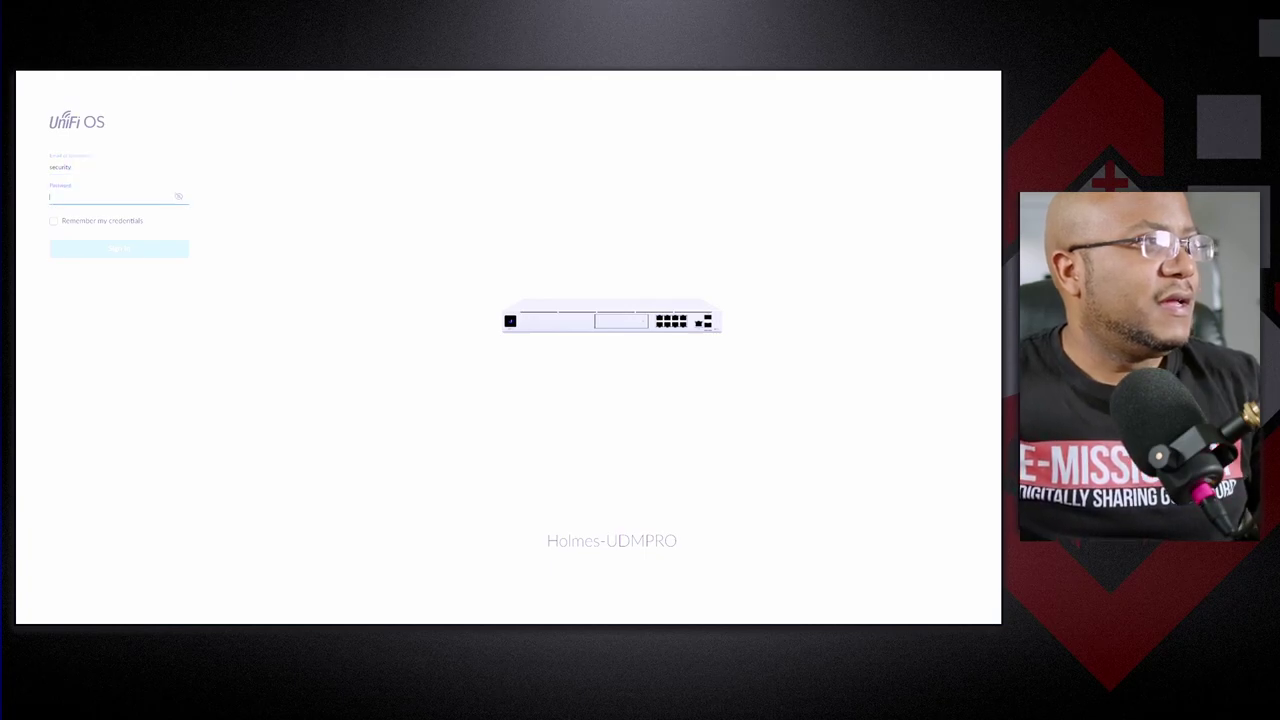
pyautogui.write('•')
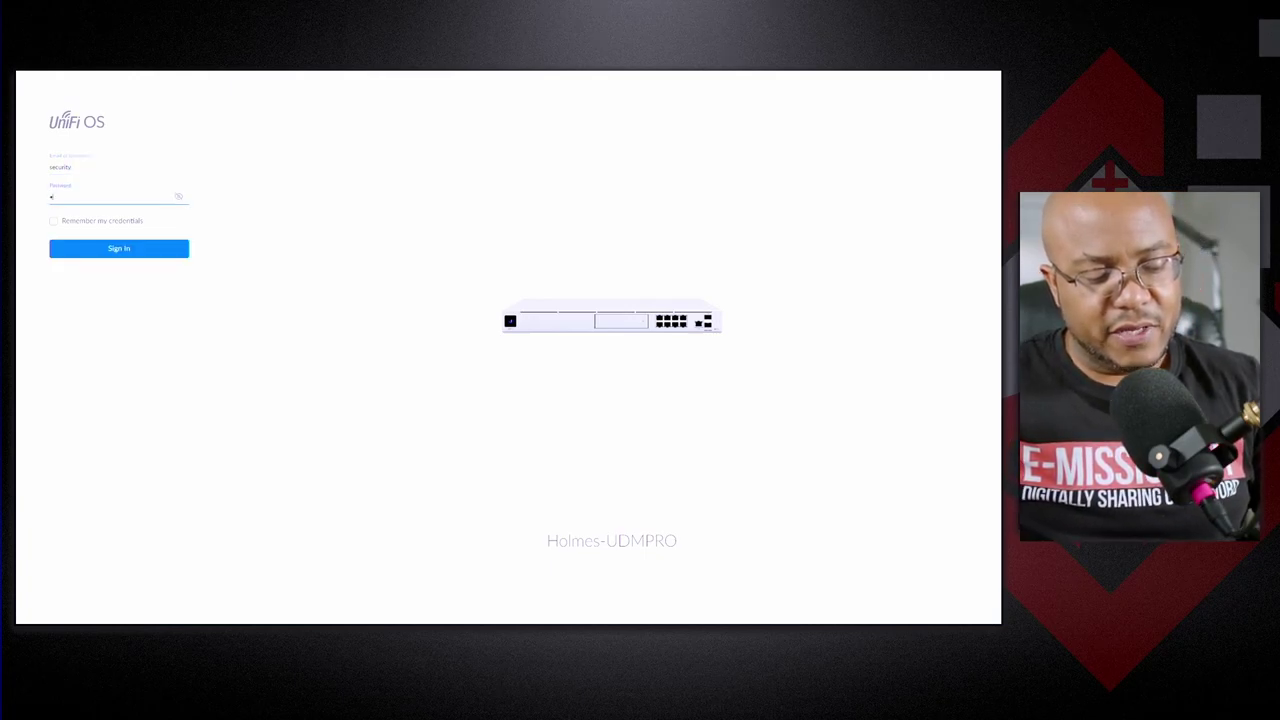
pyautogui.write('•••••••')
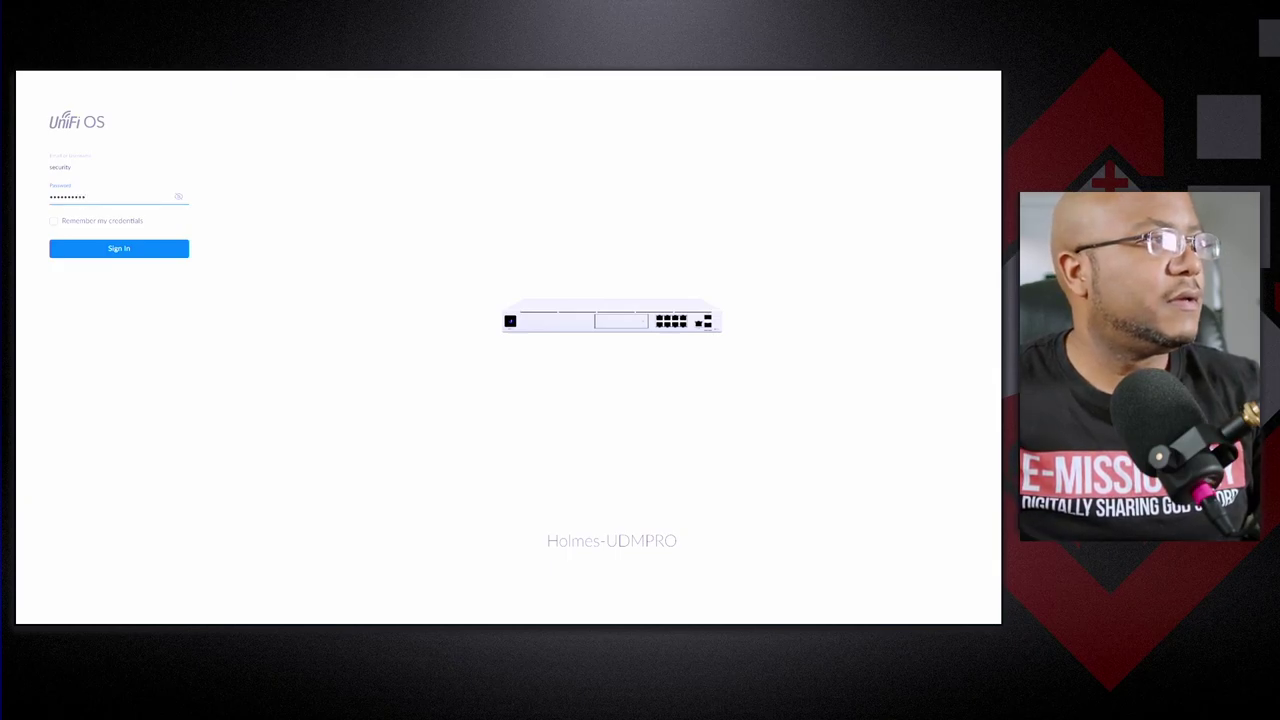
pyautogui.press('Return')
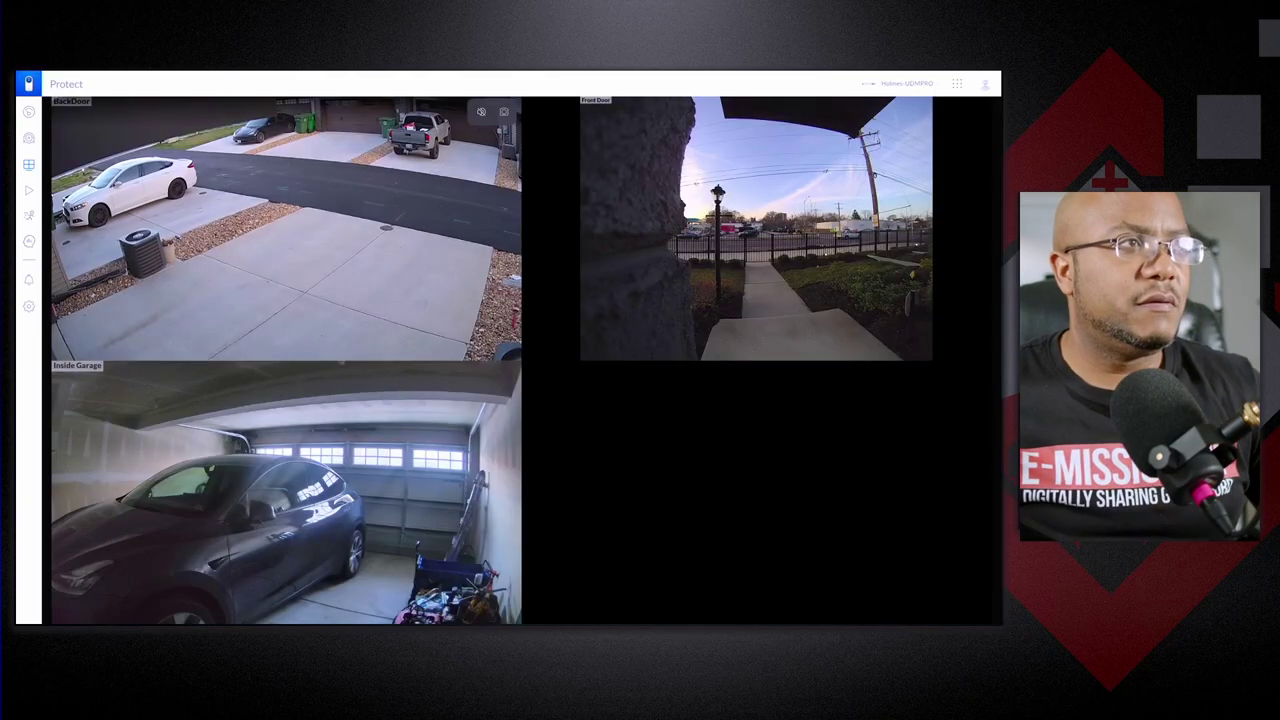